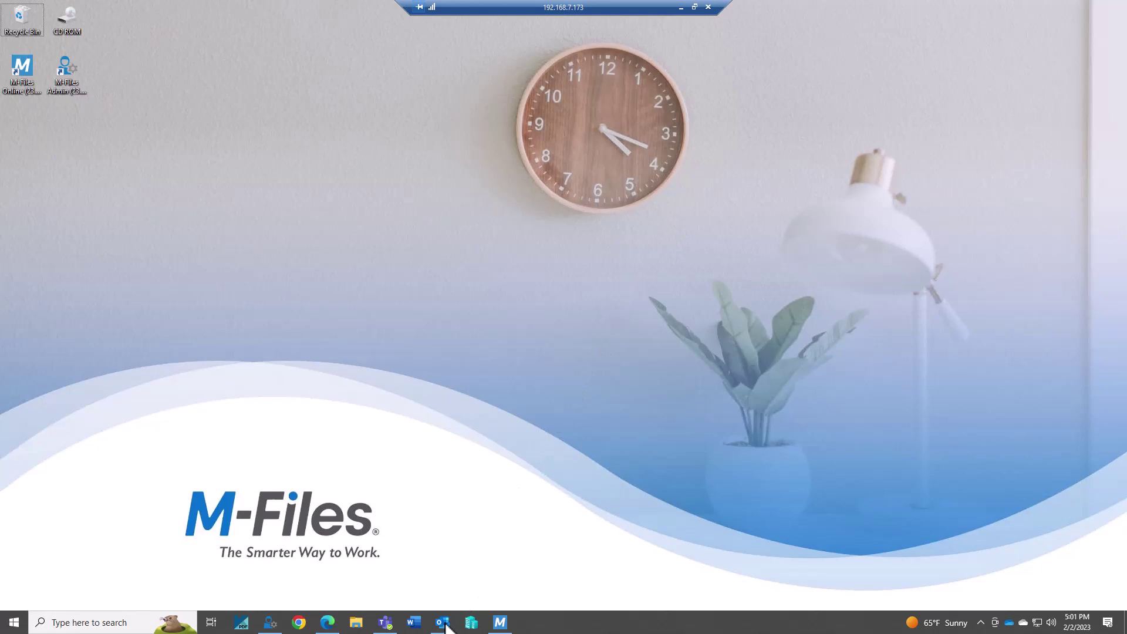
Glance at the M-Files Manage Projects list, minimize it, and bring Outlook's Inbox forward
click(499, 622)
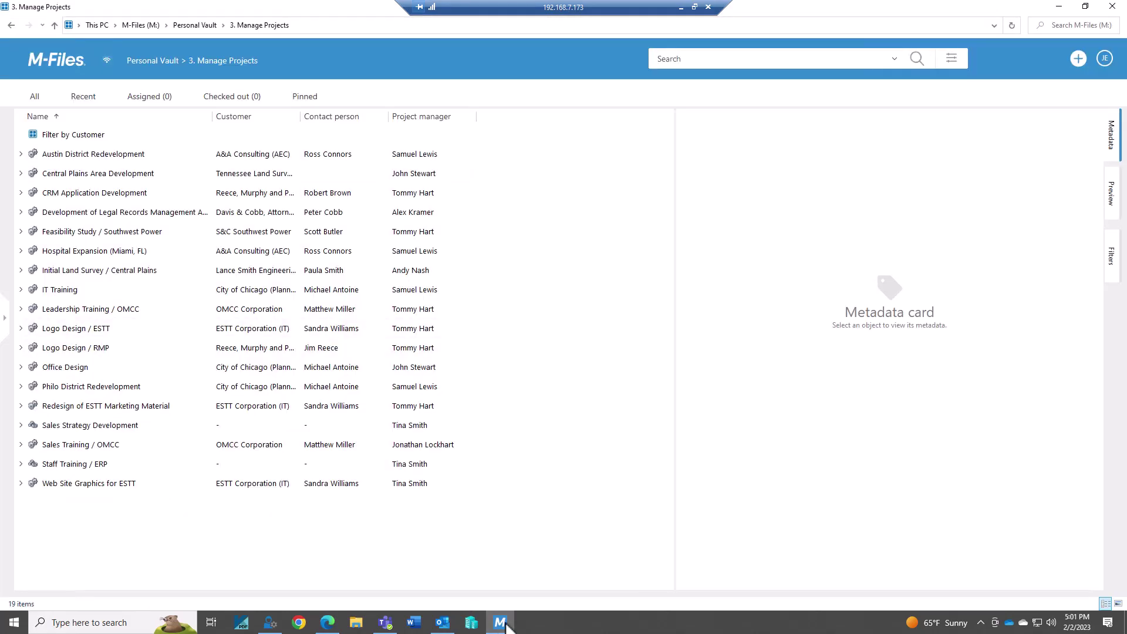
click(1058, 6)
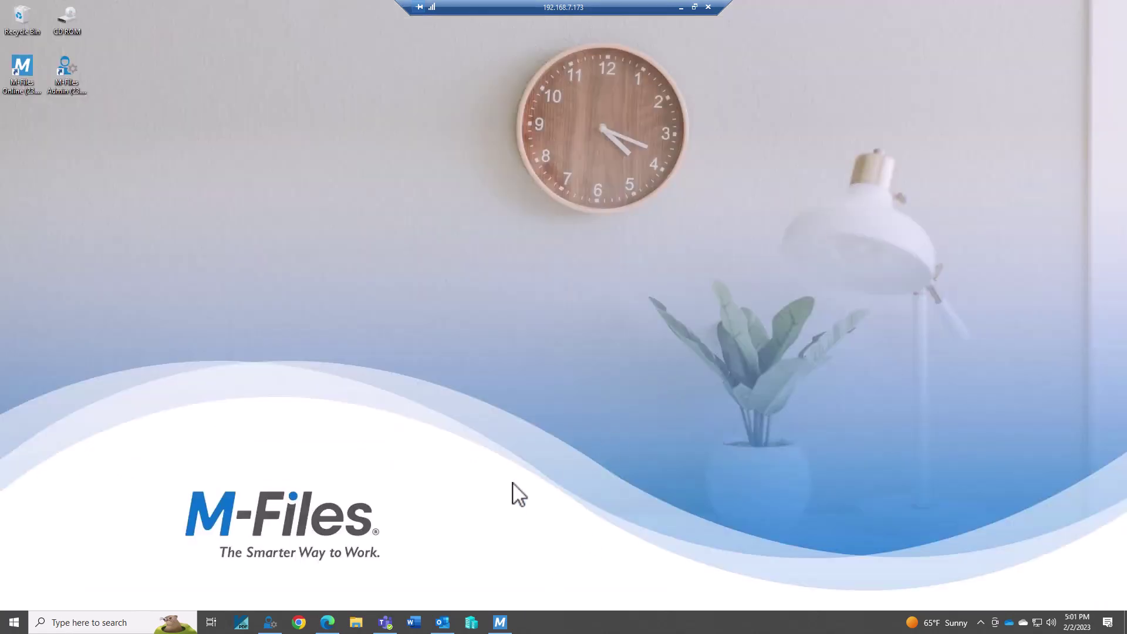
click(443, 623)
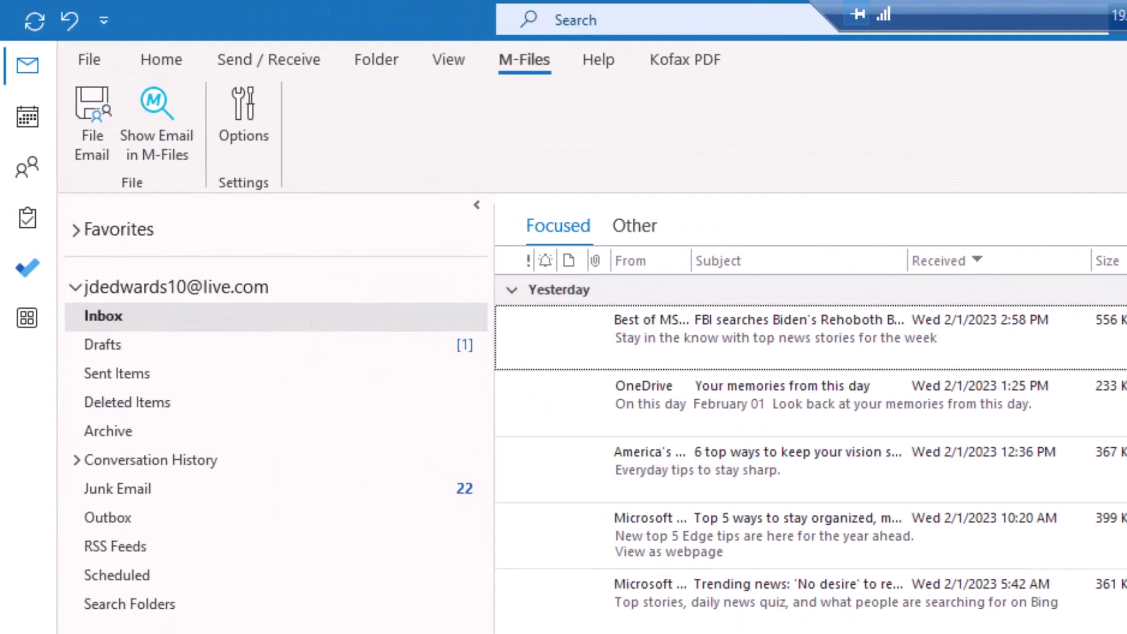
Show Outlook's Home tab above the Inbox
click(162, 59)
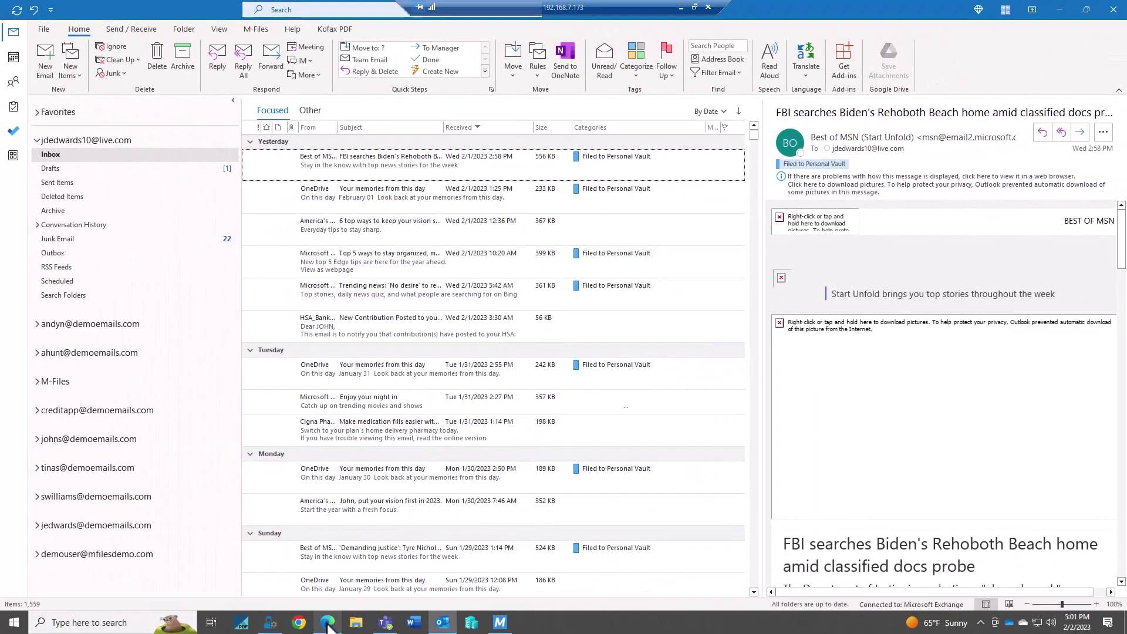
In Roundcube, address a new email to the Outlook account with subject 'Please update regarding our Web project'
click(328, 626)
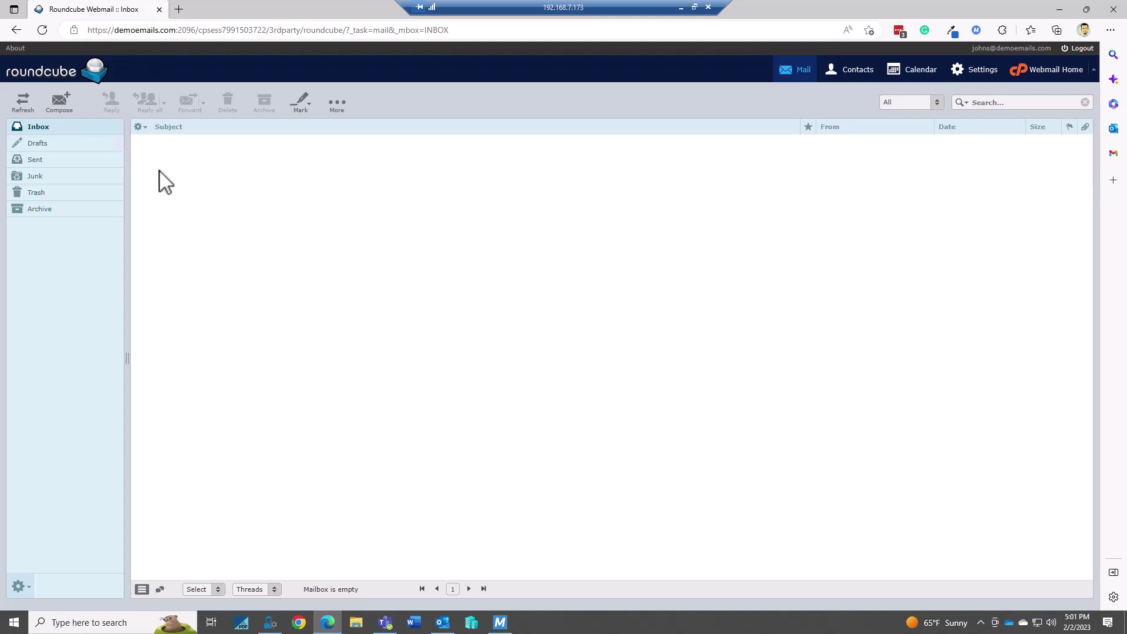
click(60, 101)
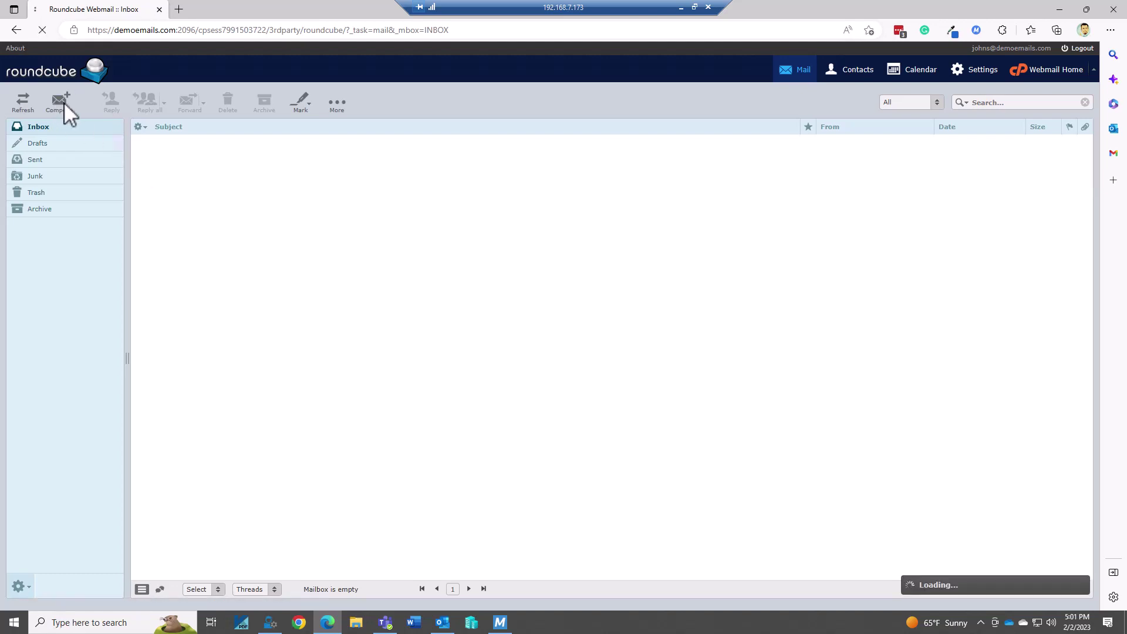
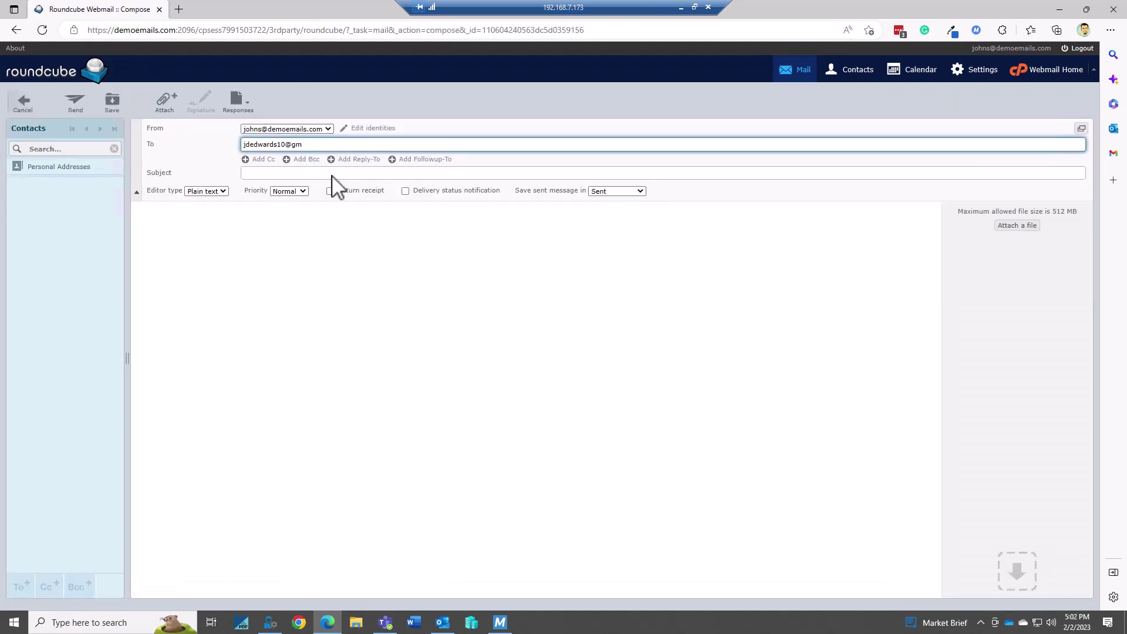
click(332, 175)
text(Please update regarding)
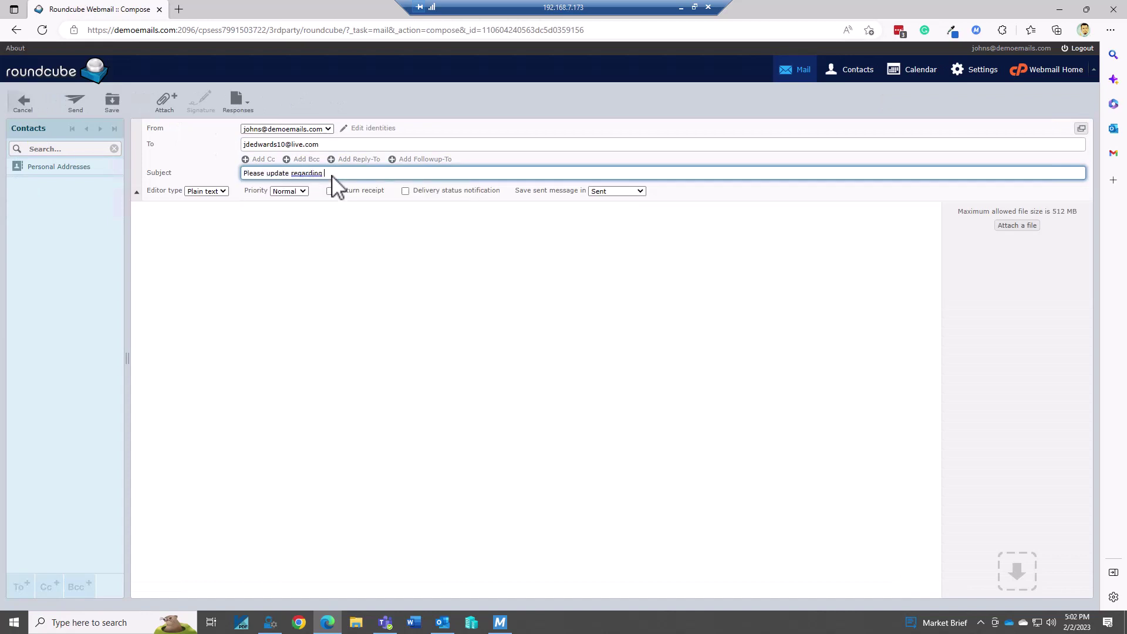
text( our Web project)
Write the body 'Please give me a status update for our website renewal project.', sign off, and send
key(Tab)
text(Please )
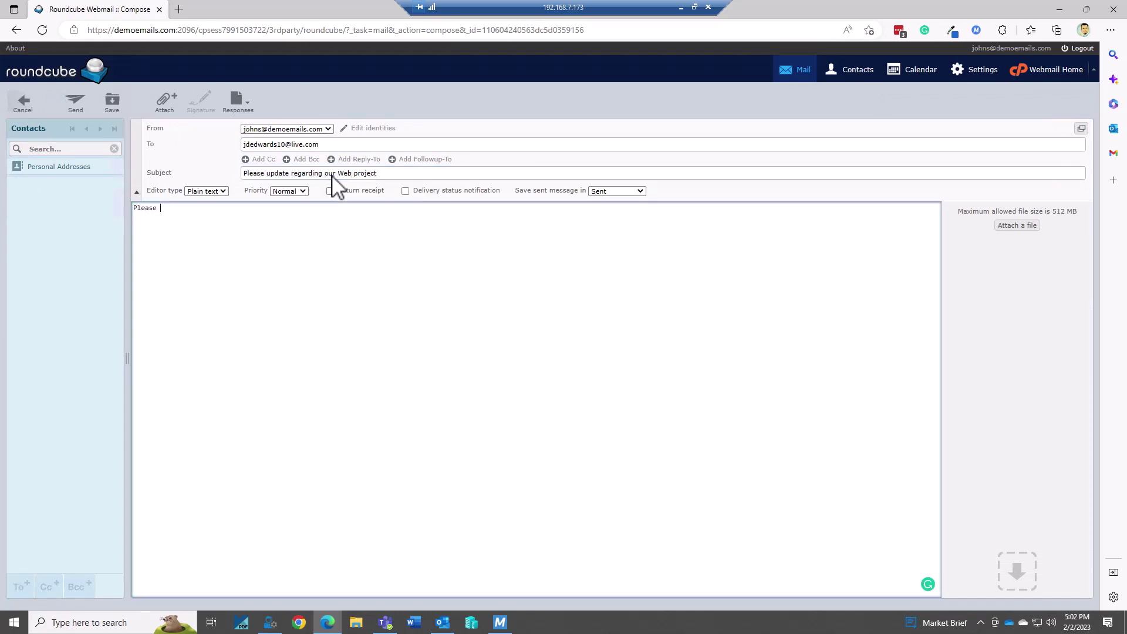
text(give me a status update for our website renewal project.)
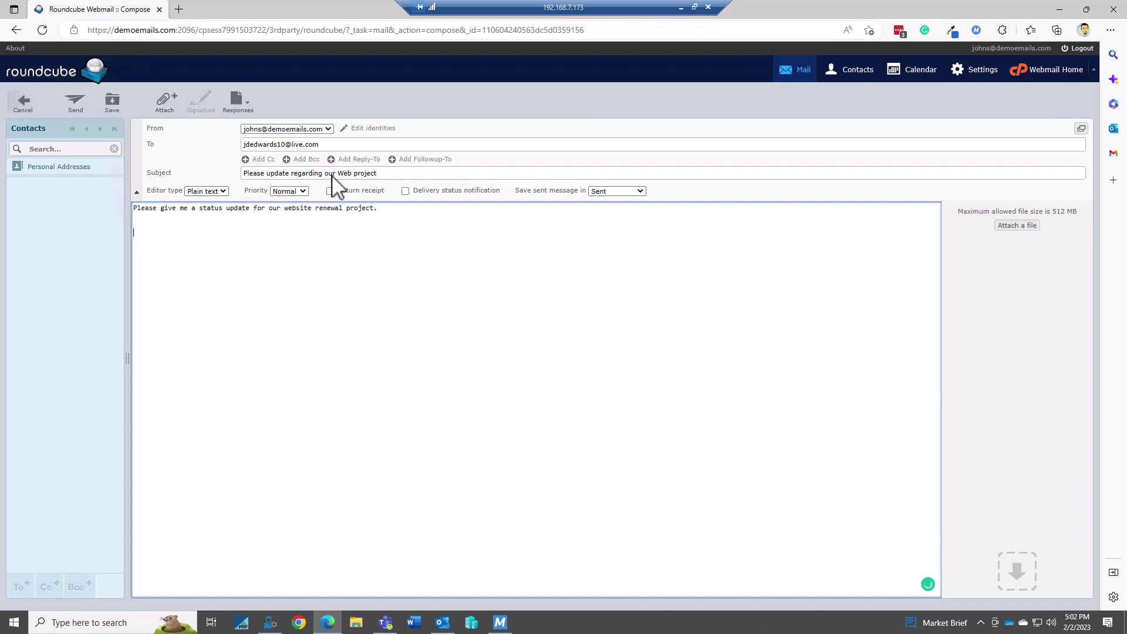
key(Return)
key(Return)
text(thank you,)
key(Return)
key(Return)
text(JohnS)
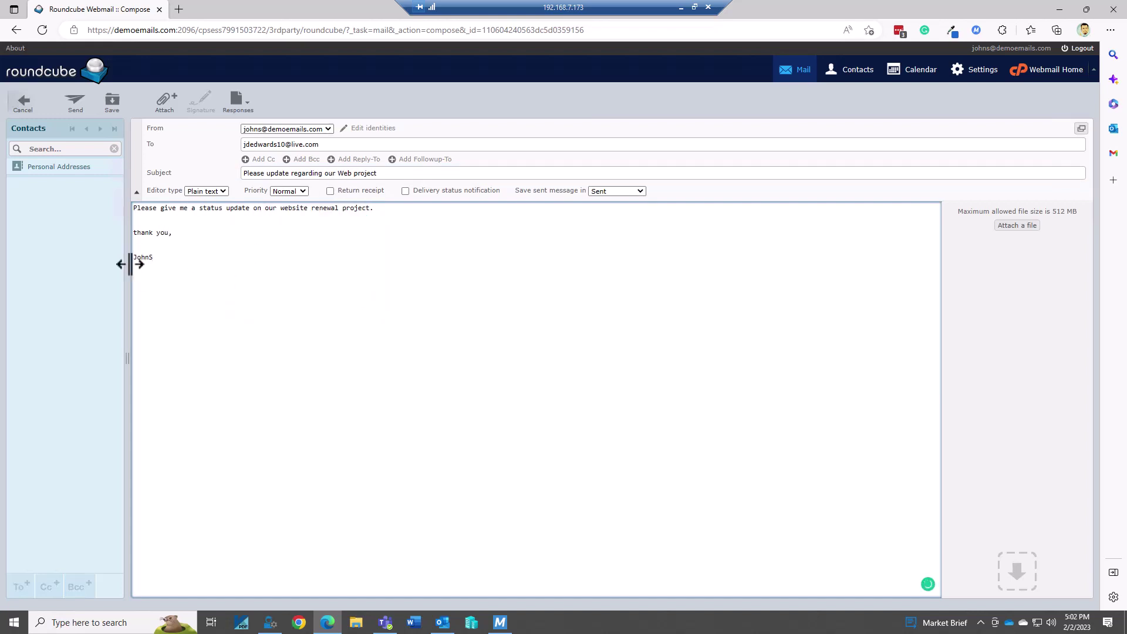
click(132, 250)
click(76, 107)
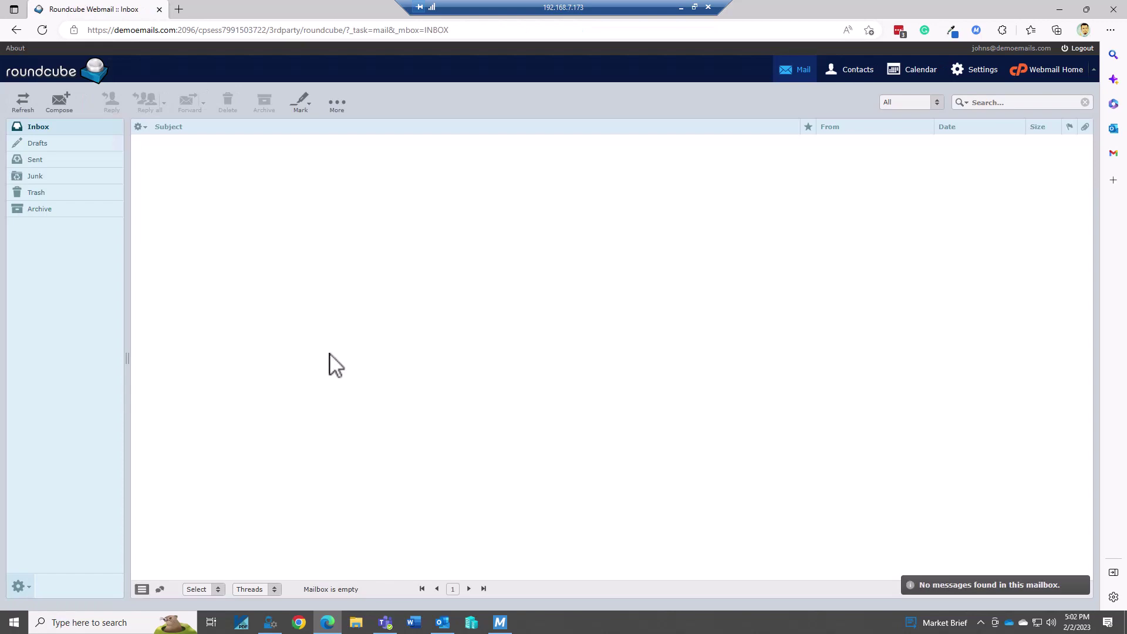
Open the new Web project email in Outlook, highlight 'our website renewal', and bring up M-Files tools
click(1067, 9)
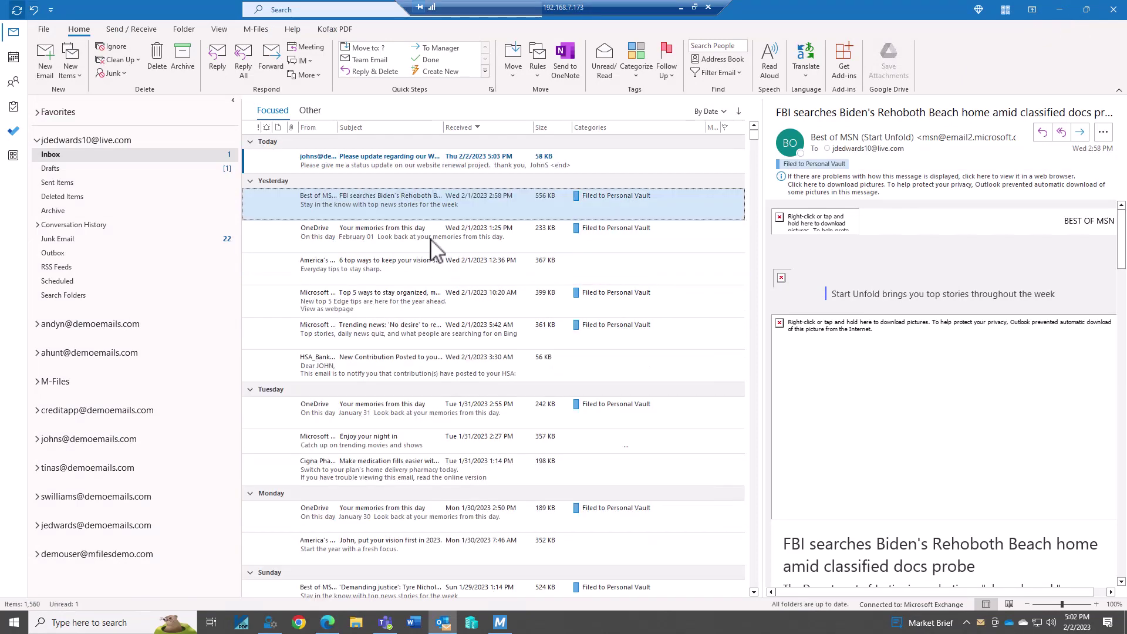
click(396, 156)
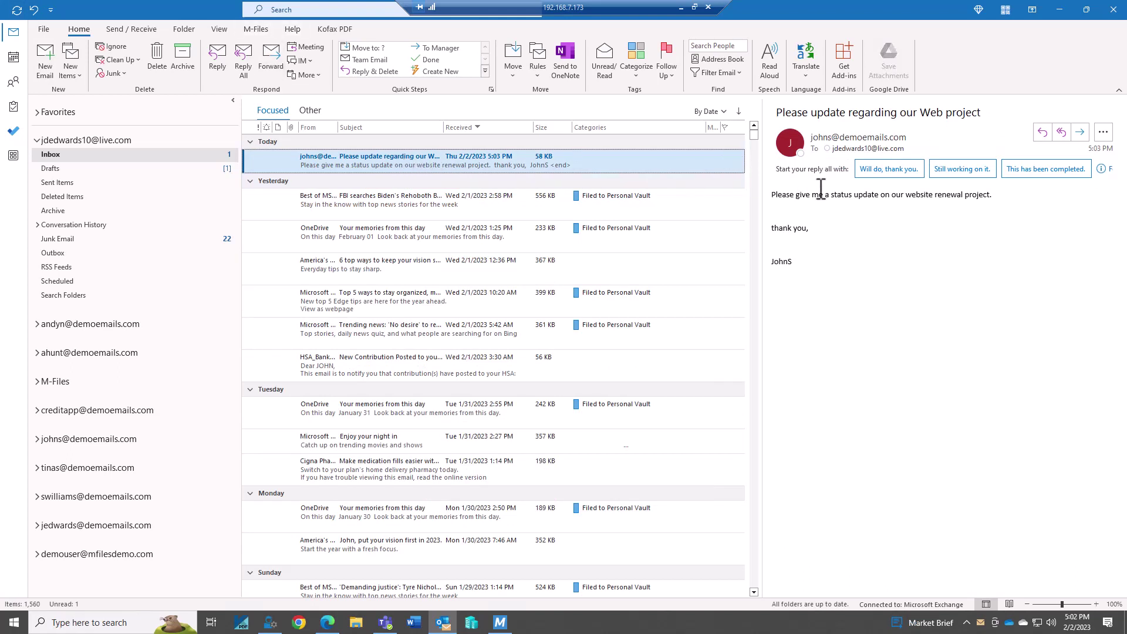
drag(891, 195, 963, 194)
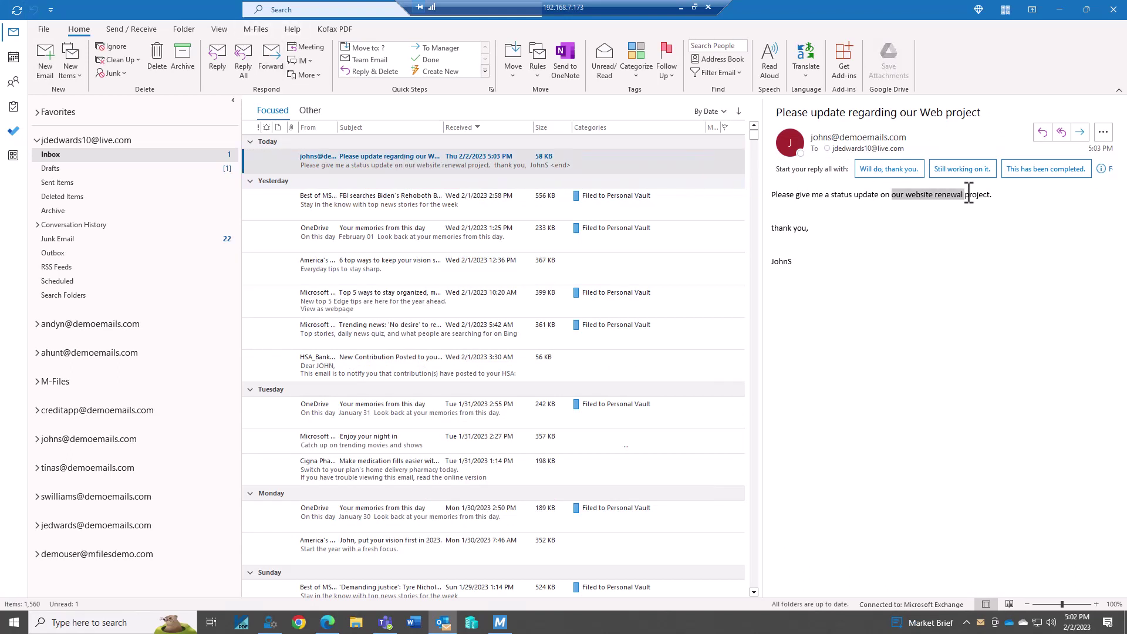
click(257, 29)
Start filing the email and set File To to Project: Web Site Graphics for ESTT
click(50, 58)
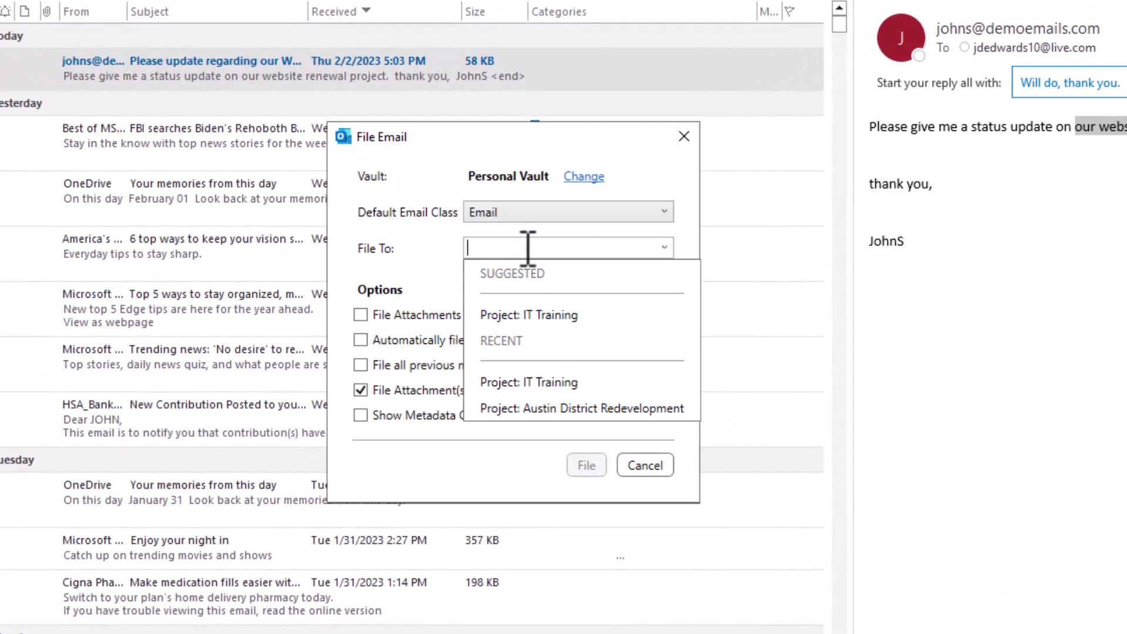
text(web)
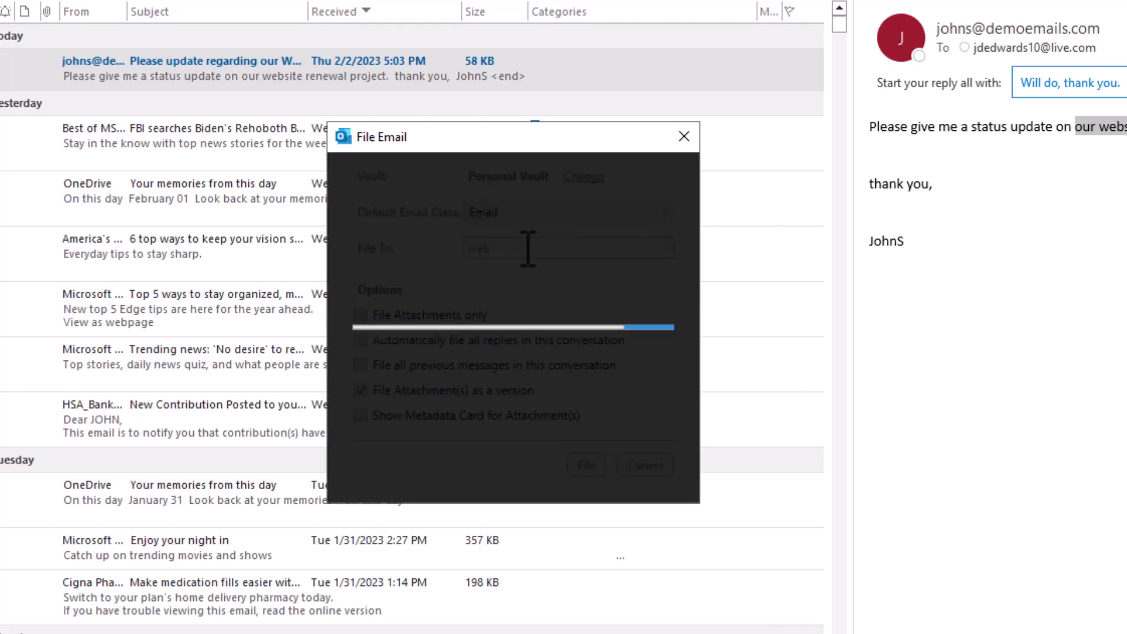
click(543, 311)
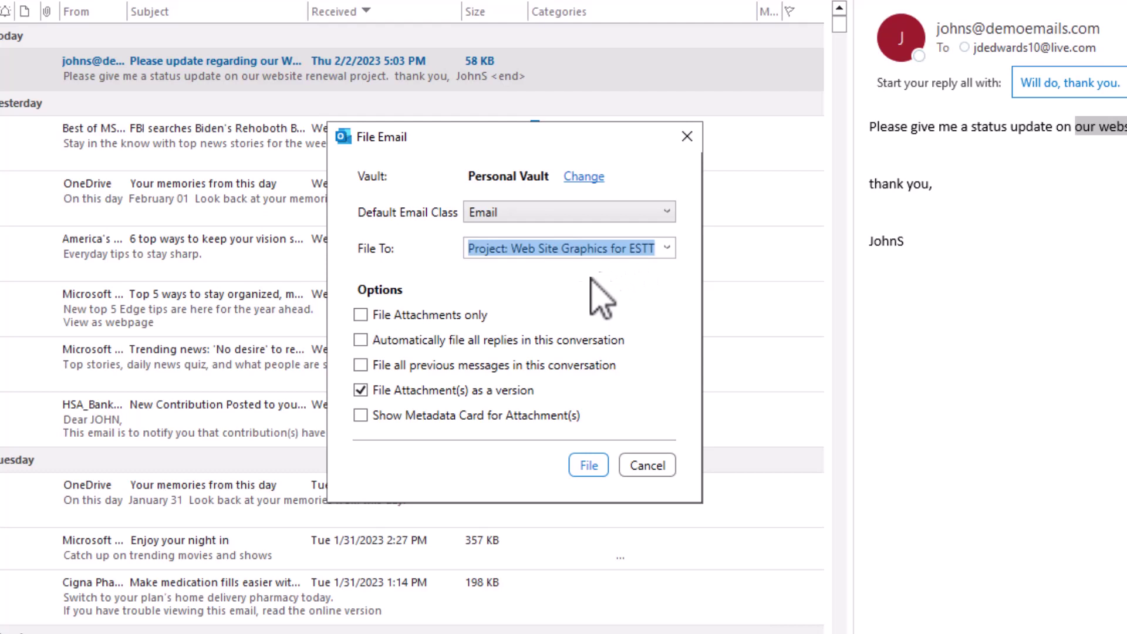
Turn off filing attachments as a version, enable auto-filing of replies, and file the email
click(362, 390)
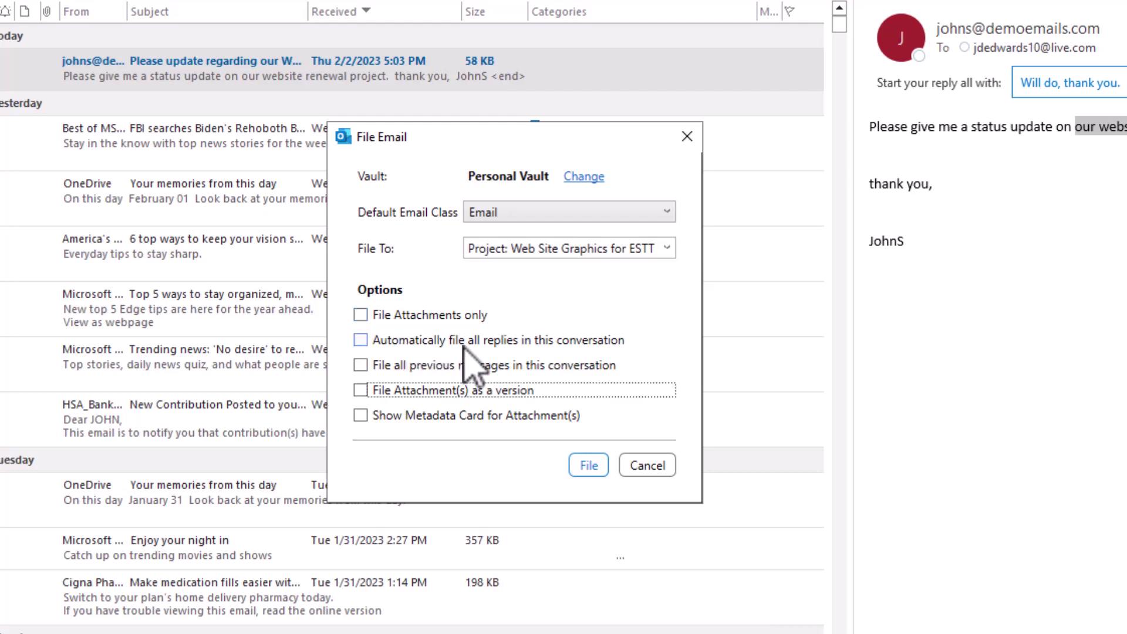
click(373, 344)
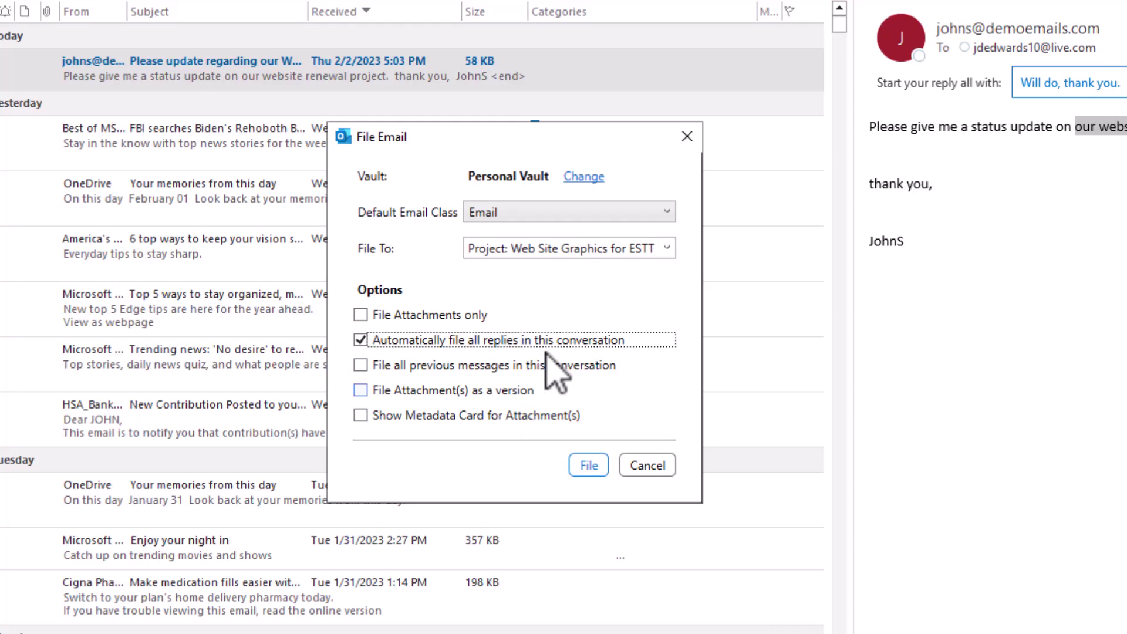
click(588, 465)
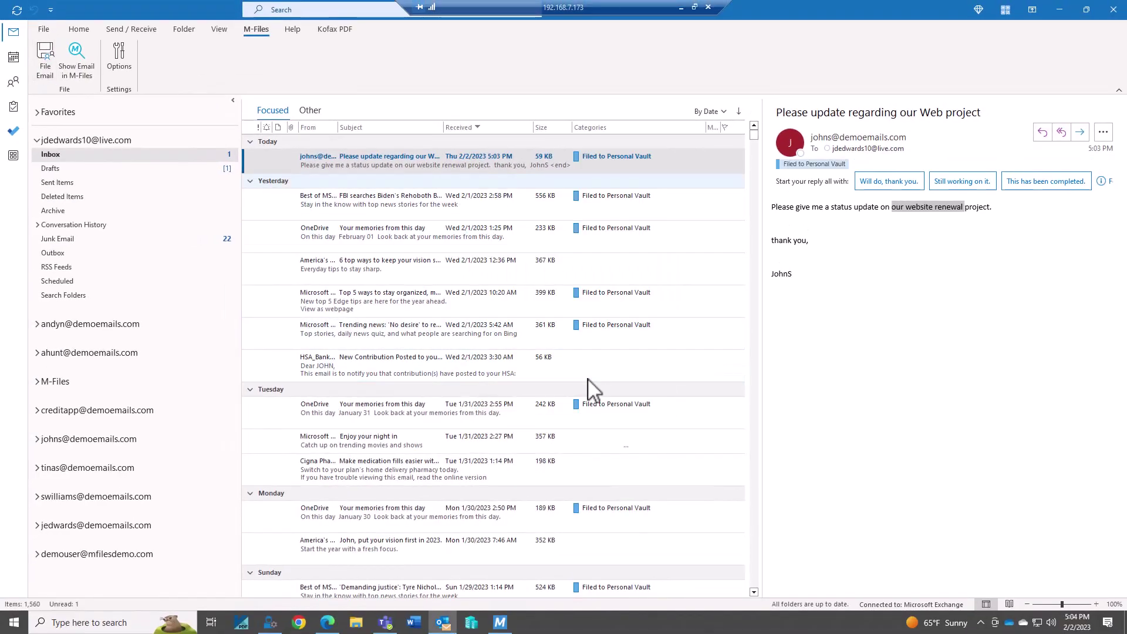
In M-Files, expand Web Site Graphics for ESTT and select the filed email's message file
click(502, 623)
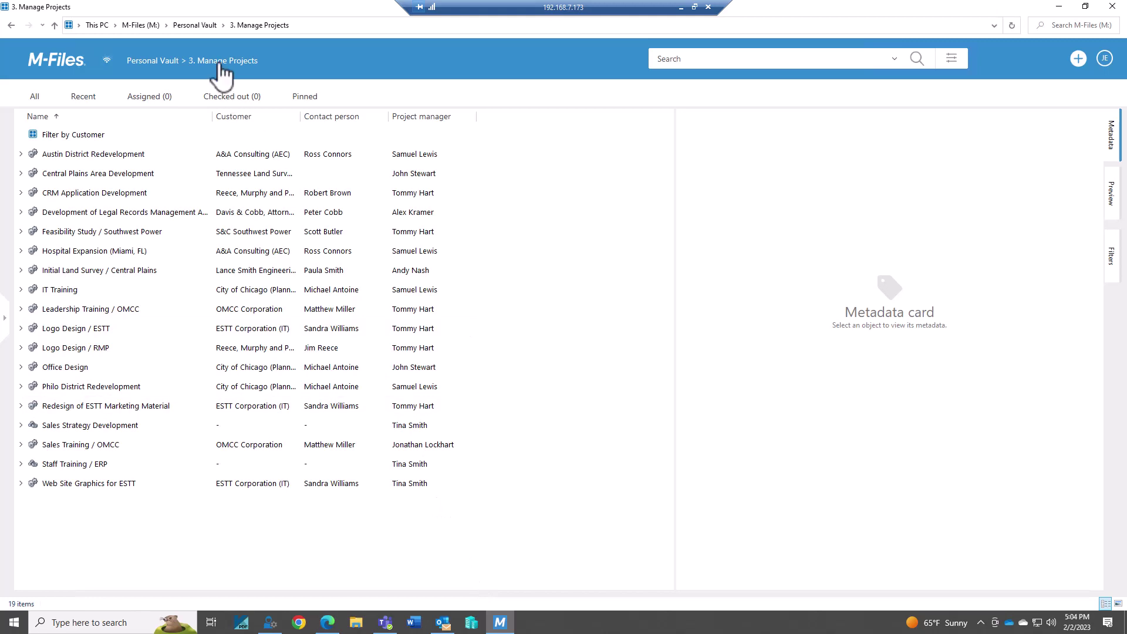
click(20, 483)
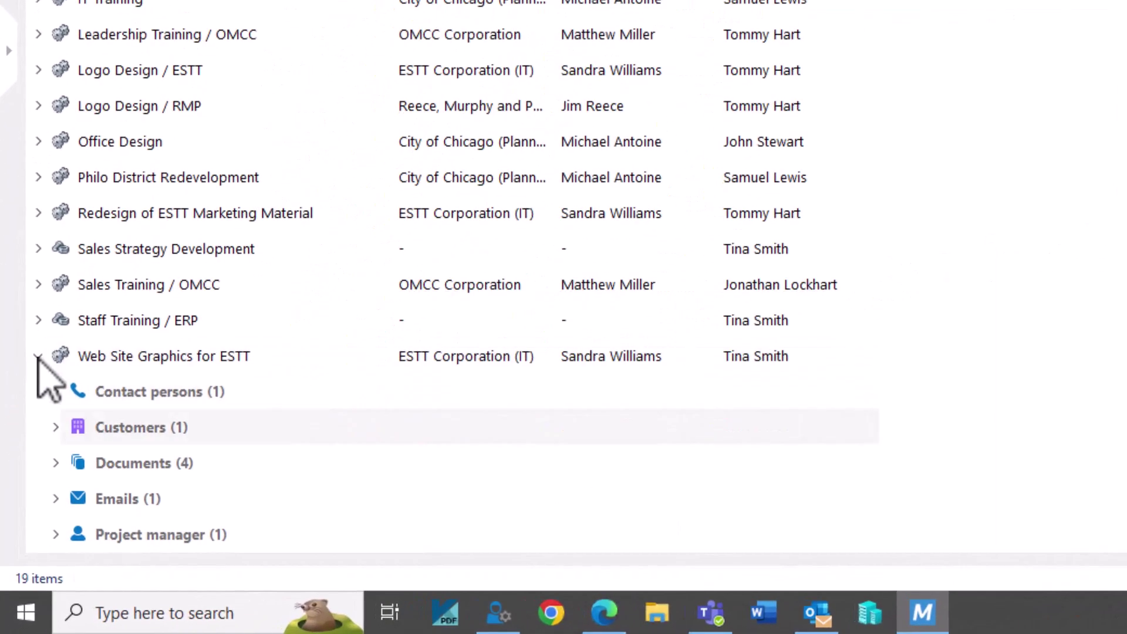
click(56, 499)
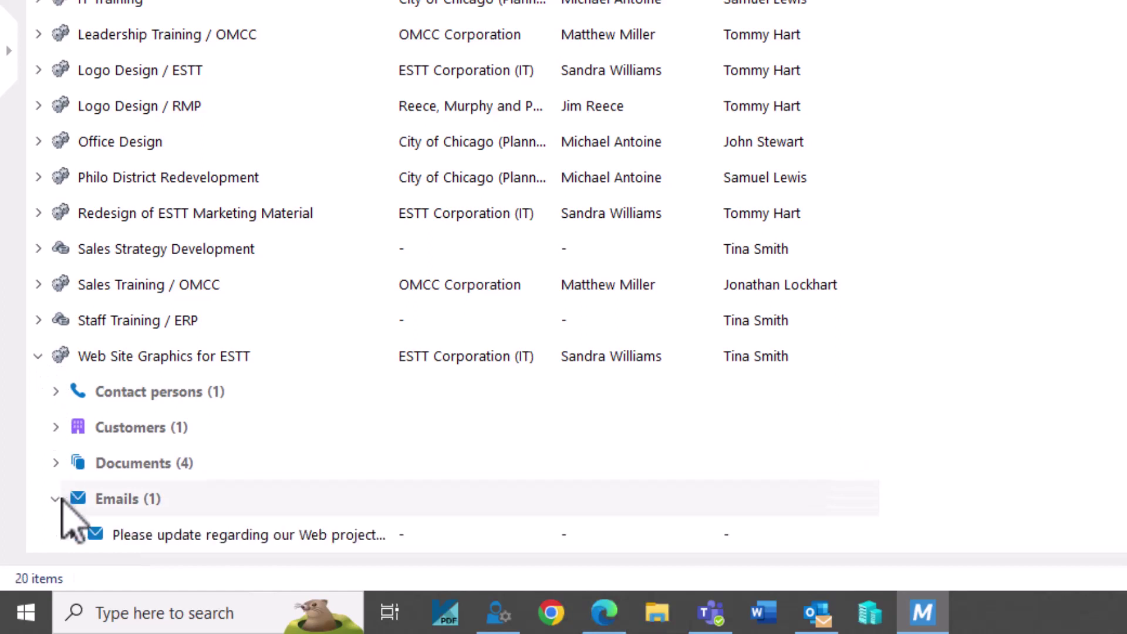
click(148, 502)
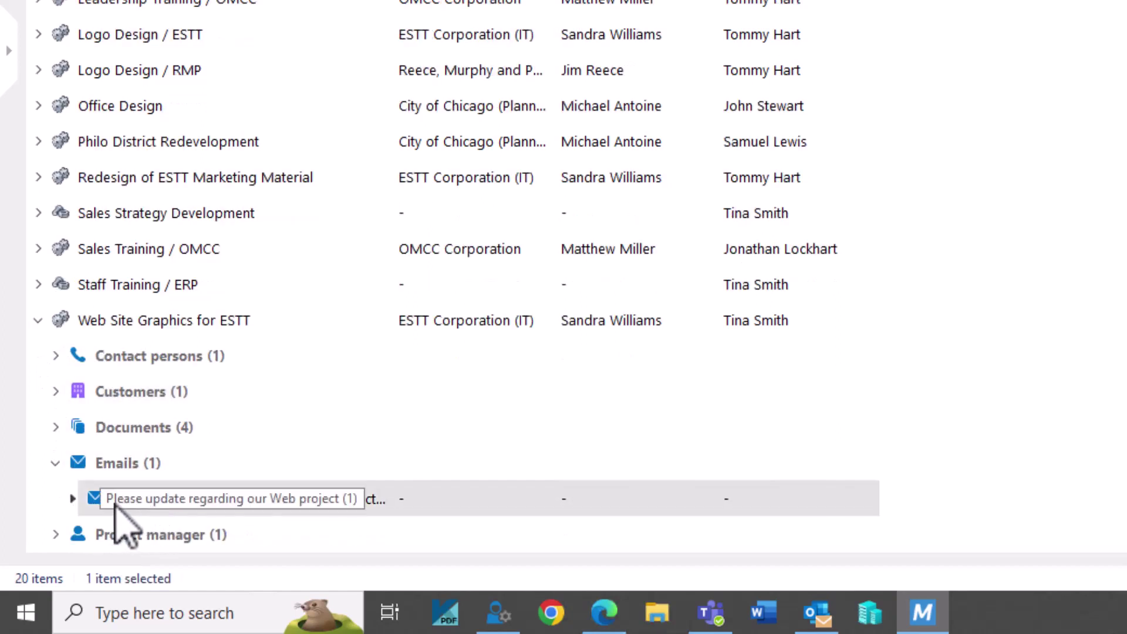
key(Right)
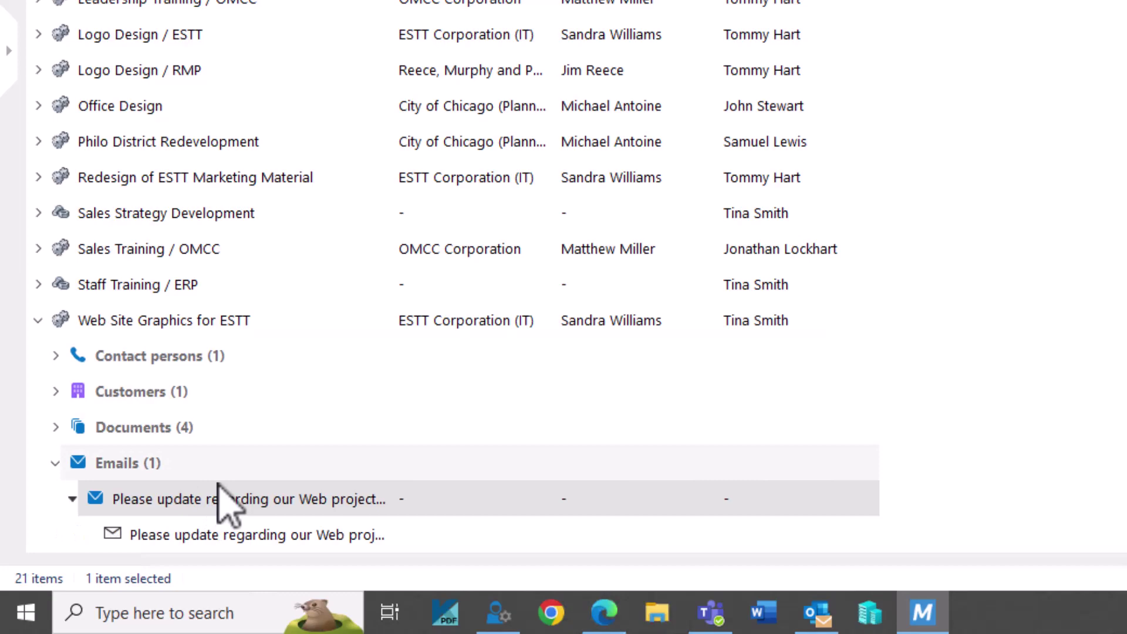
click(171, 541)
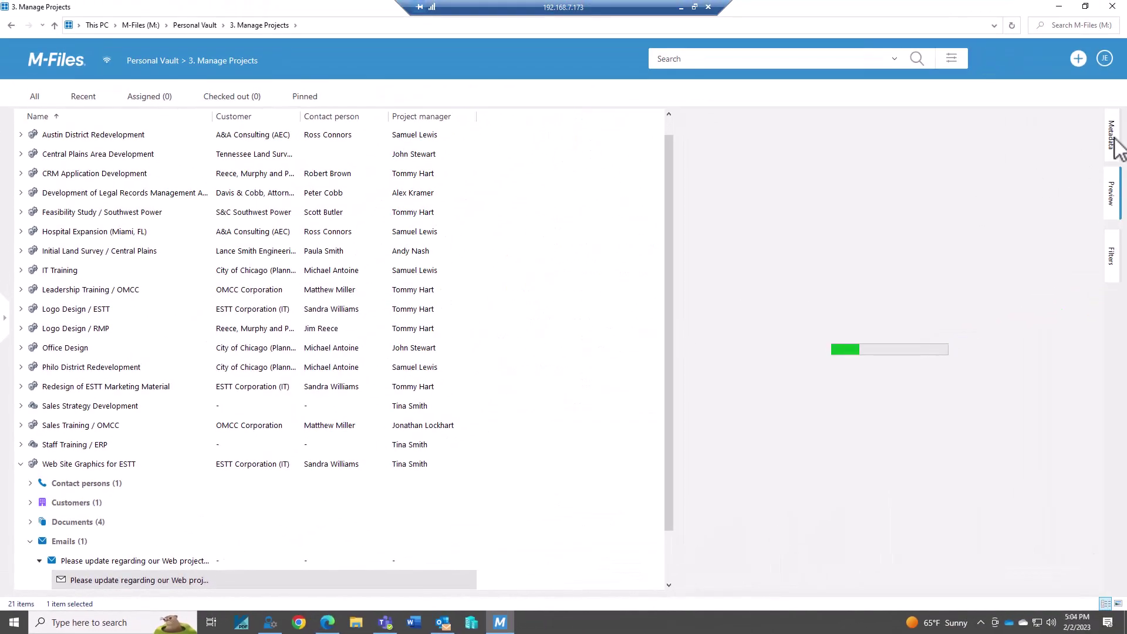
Check the email's metadata and preview, open and close it in Outlook, then collapse Emails
click(1114, 140)
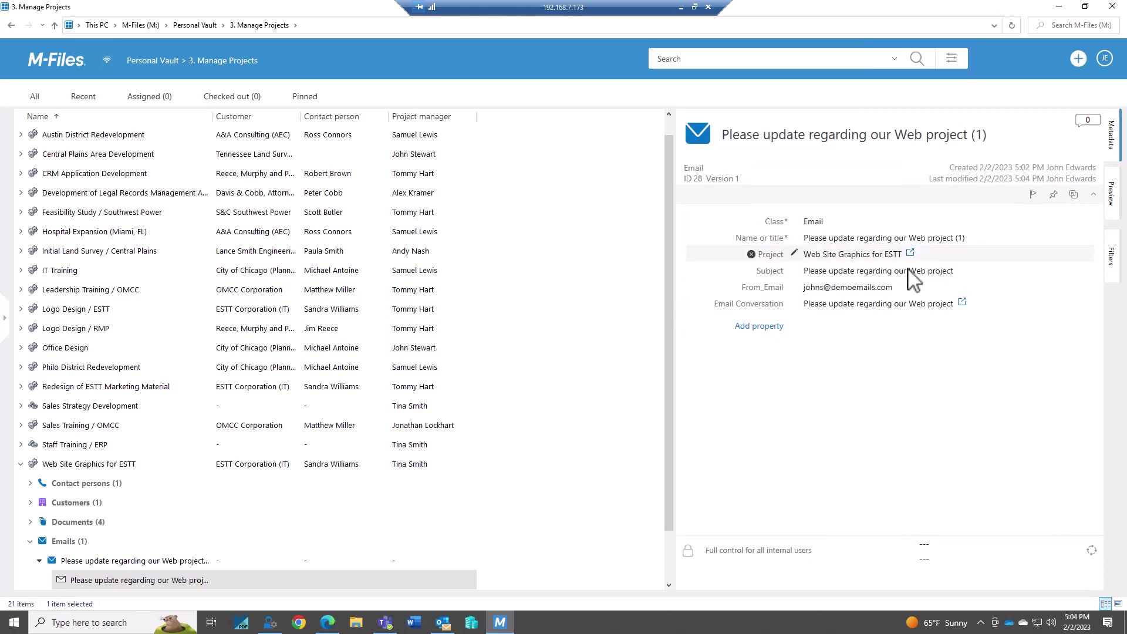
click(1115, 200)
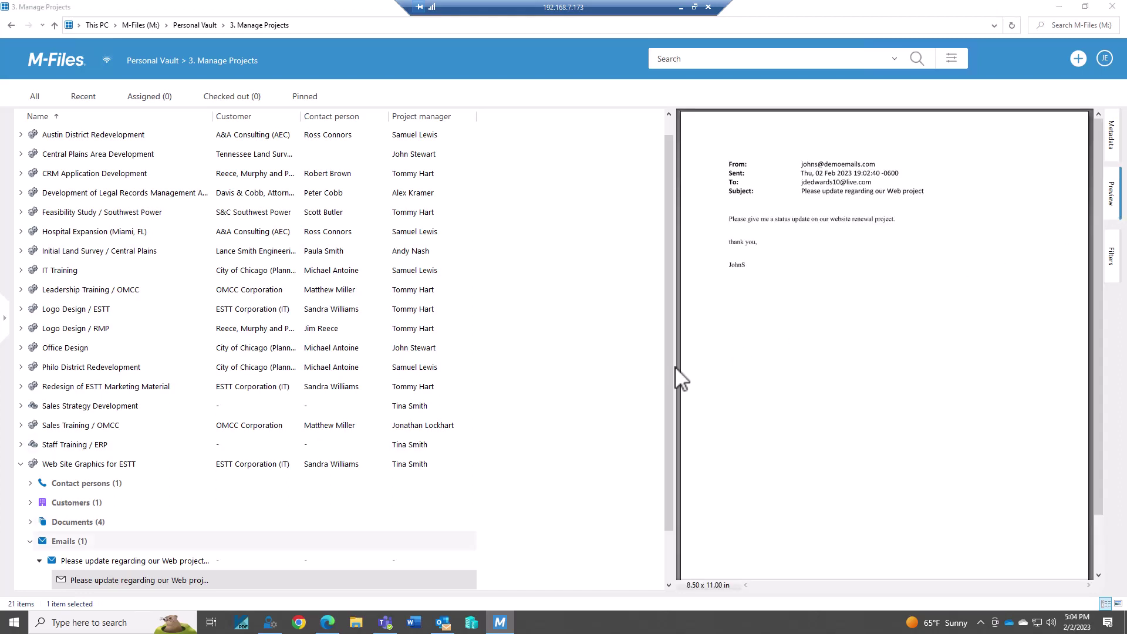
double_click(124, 581)
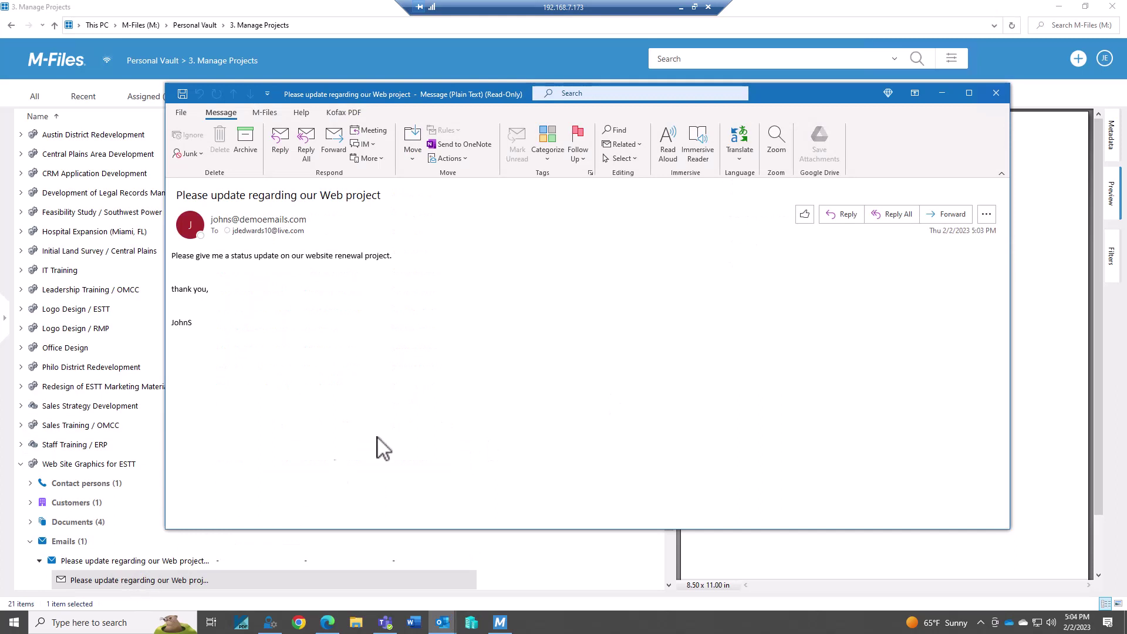
click(995, 93)
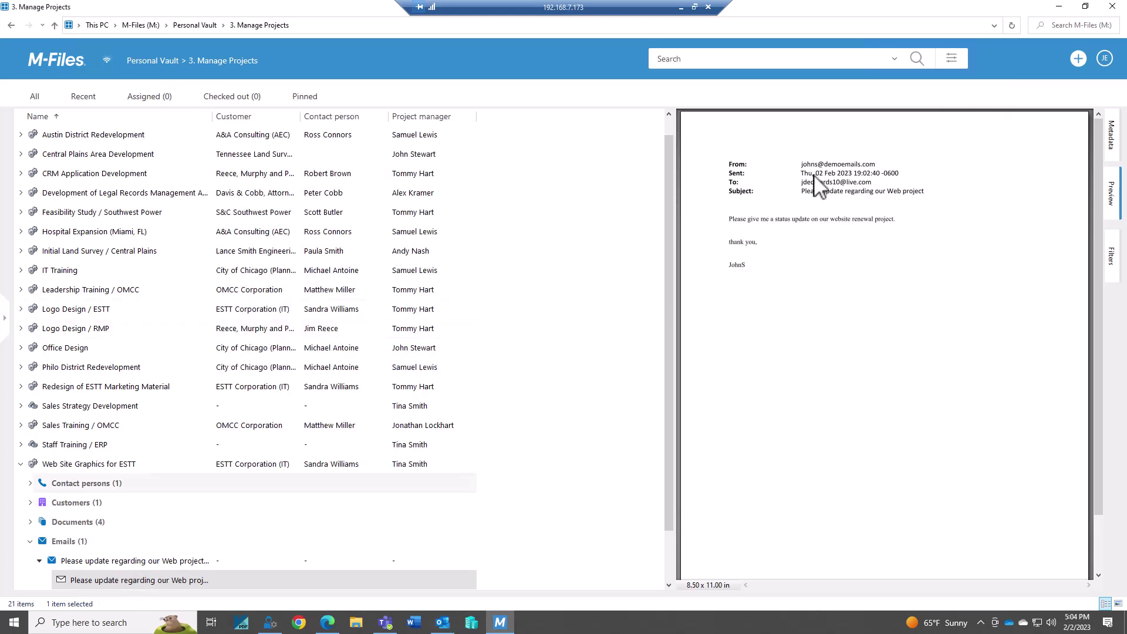
click(31, 541)
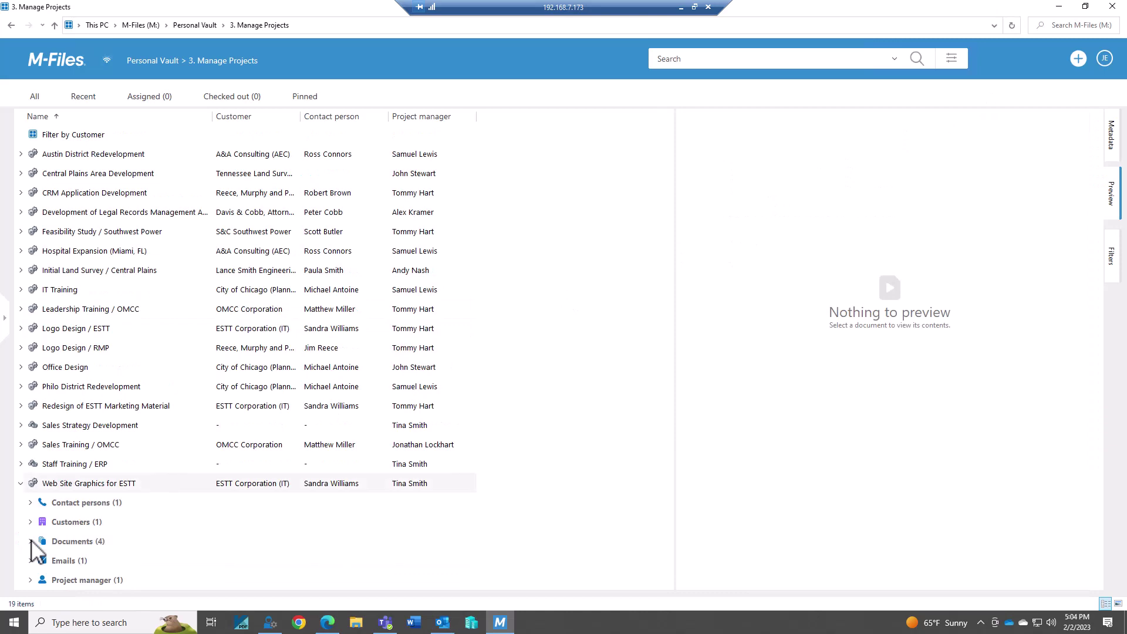
Reply to the Web project email with 'Should be done within a couple weeks.' and a sign-off
click(443, 623)
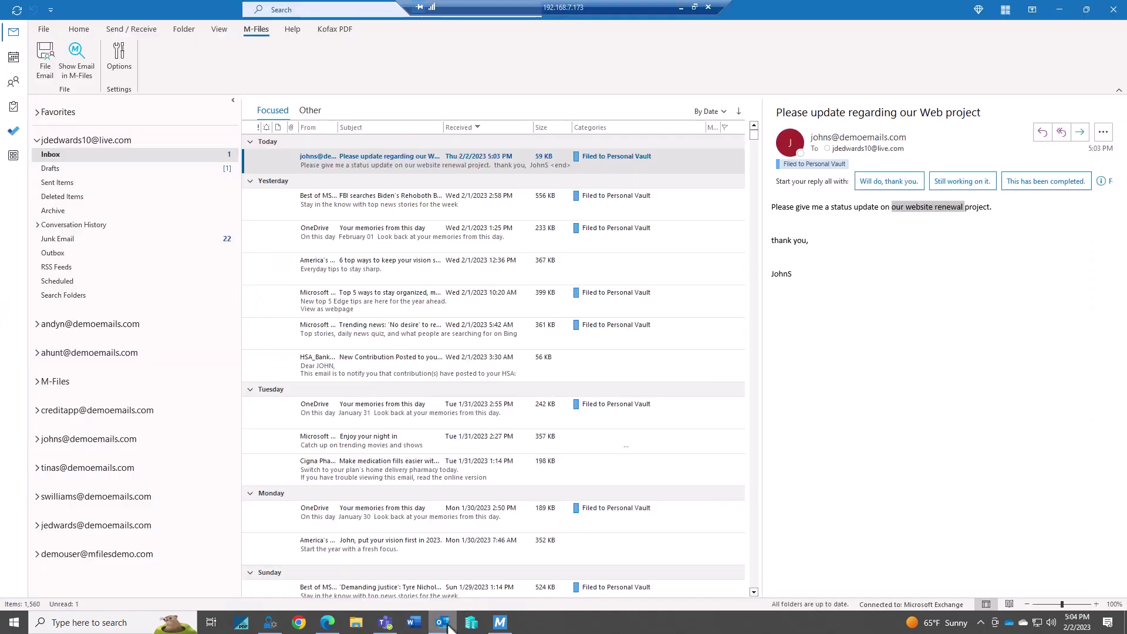
click(1048, 132)
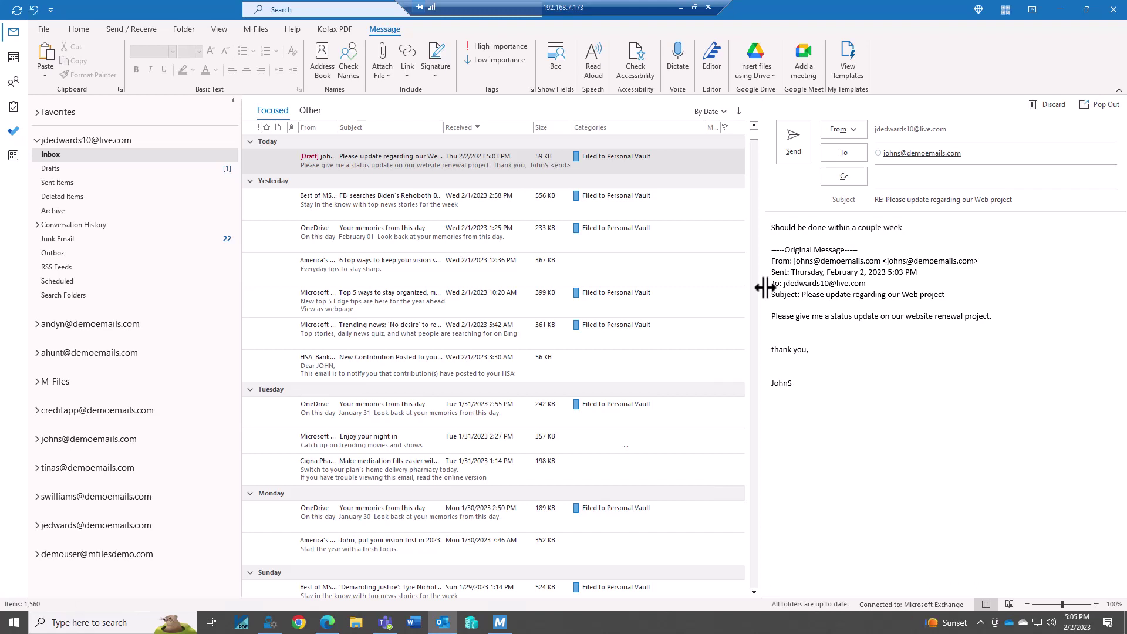
key(Return)
key(Return)
key(Return)
text(John)
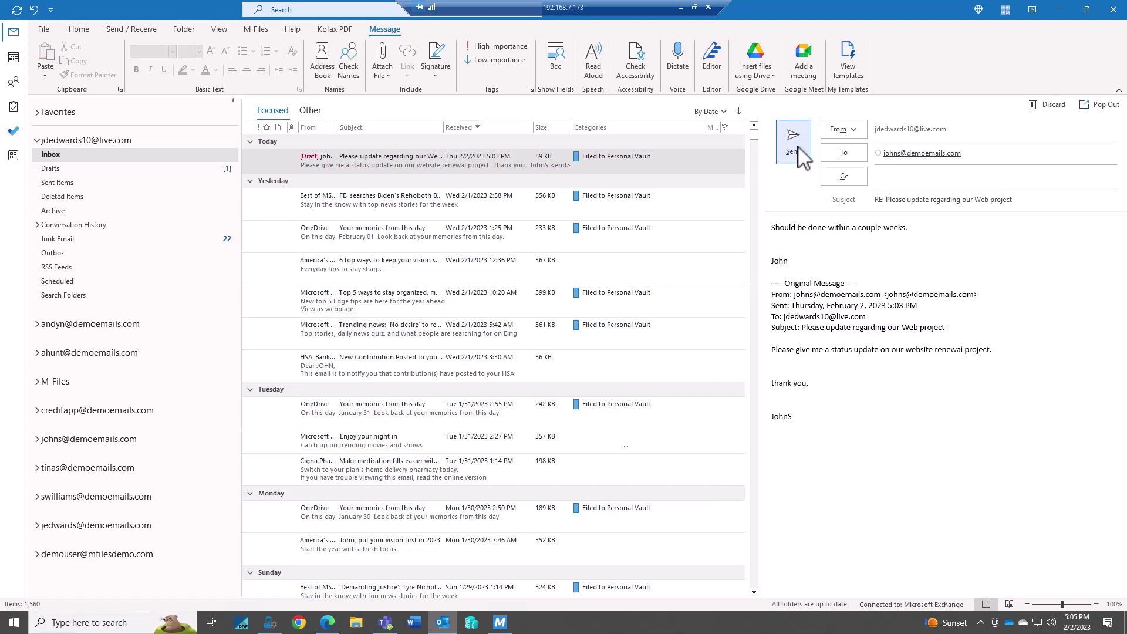
click(793, 141)
click(855, 312)
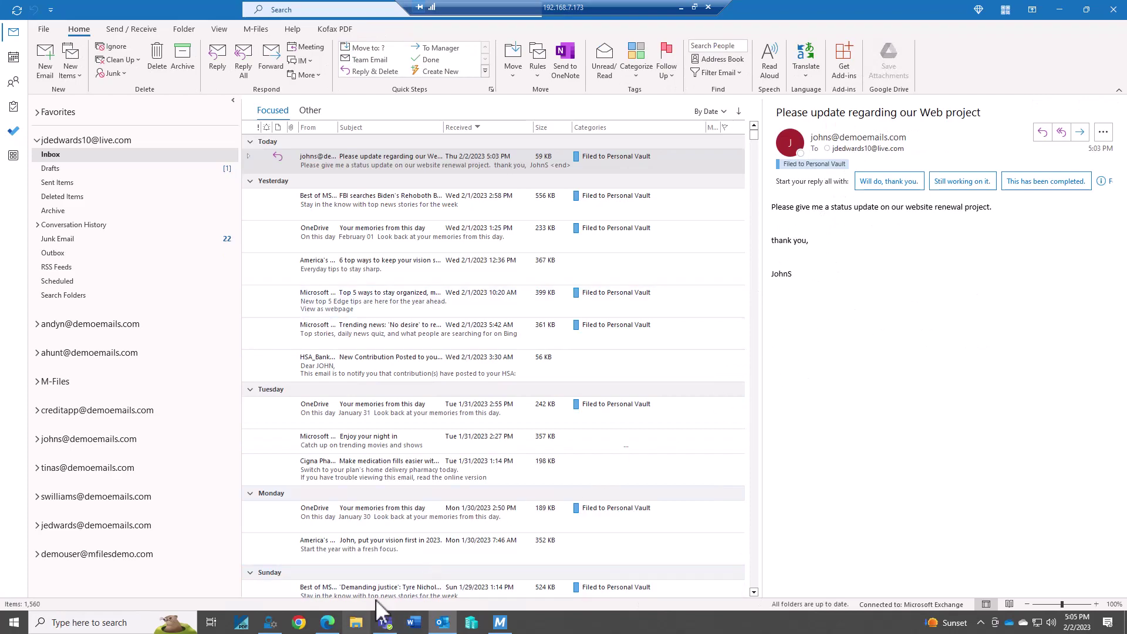
Refresh the Roundcube Inbox and open the 'RE: Please update regarding our Web project' message
click(331, 626)
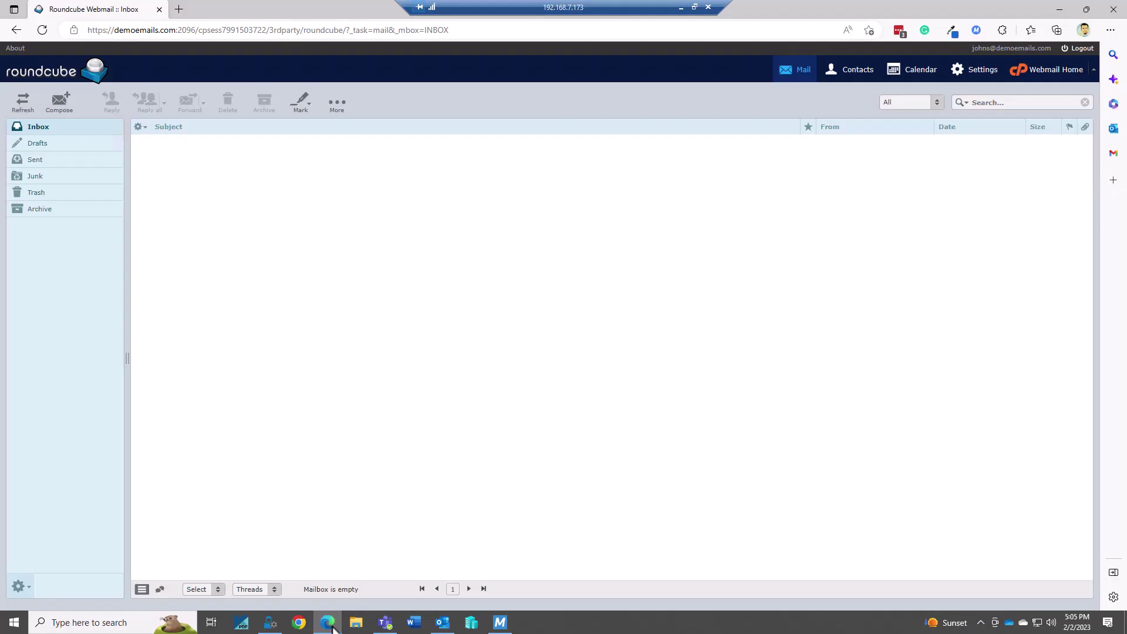
click(32, 127)
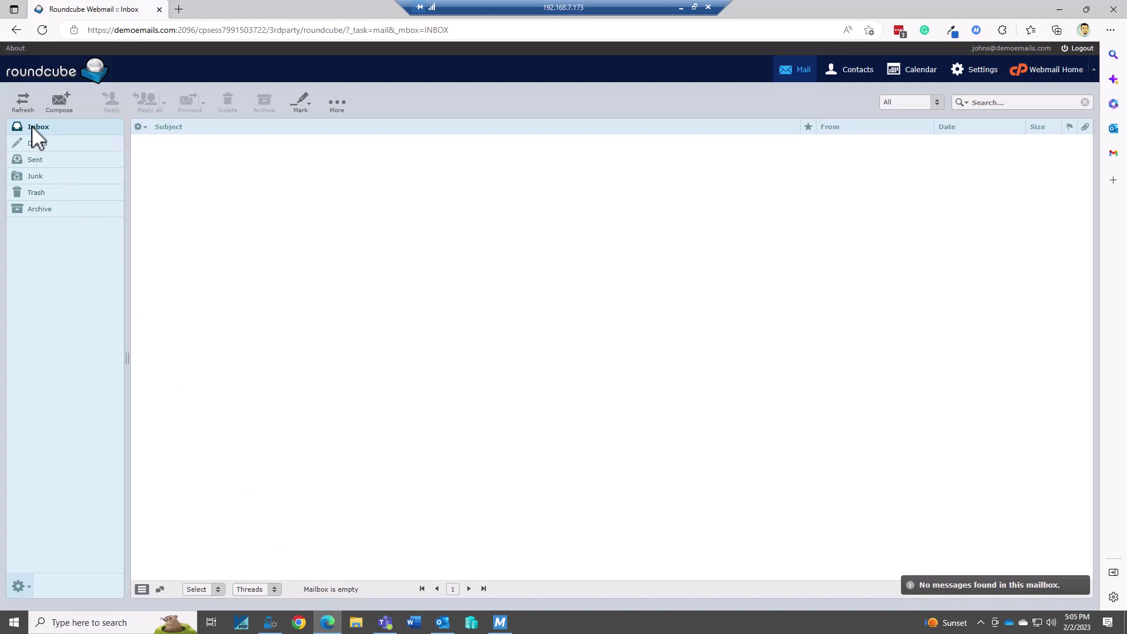
click(37, 126)
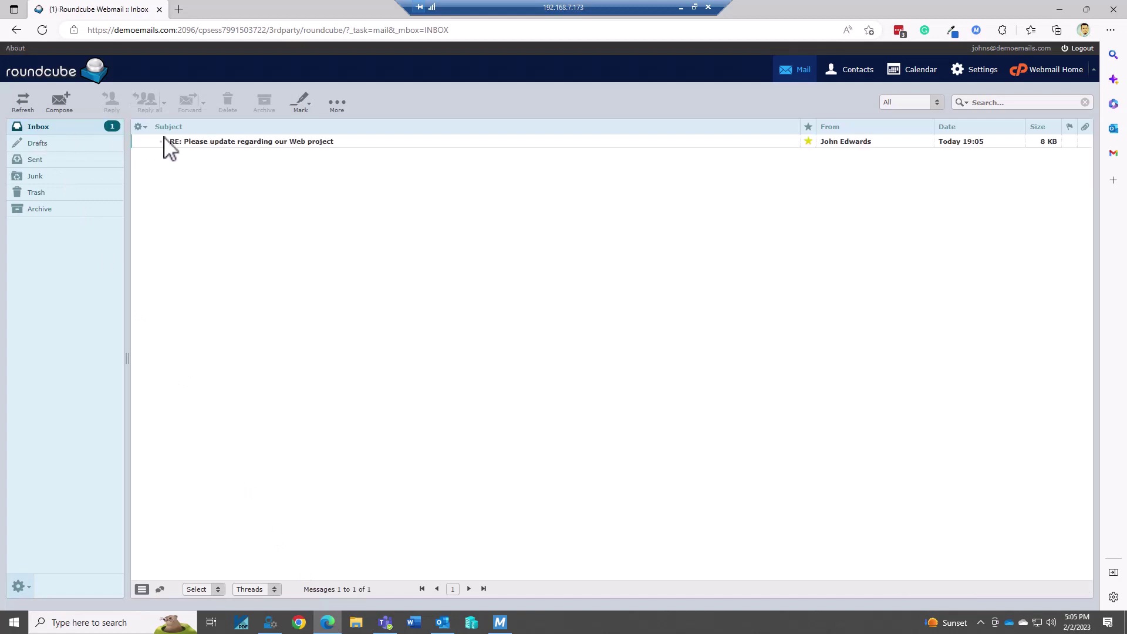
double_click(233, 144)
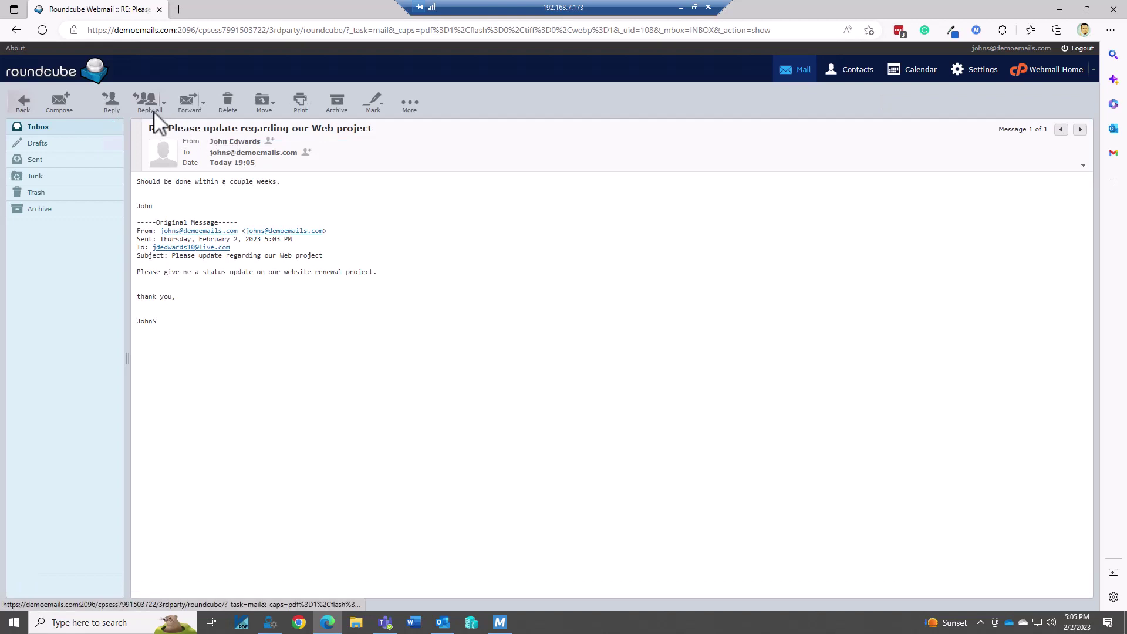
Reply 'Sounds great, I look forward to completing this project.' with a signature and send it
click(110, 99)
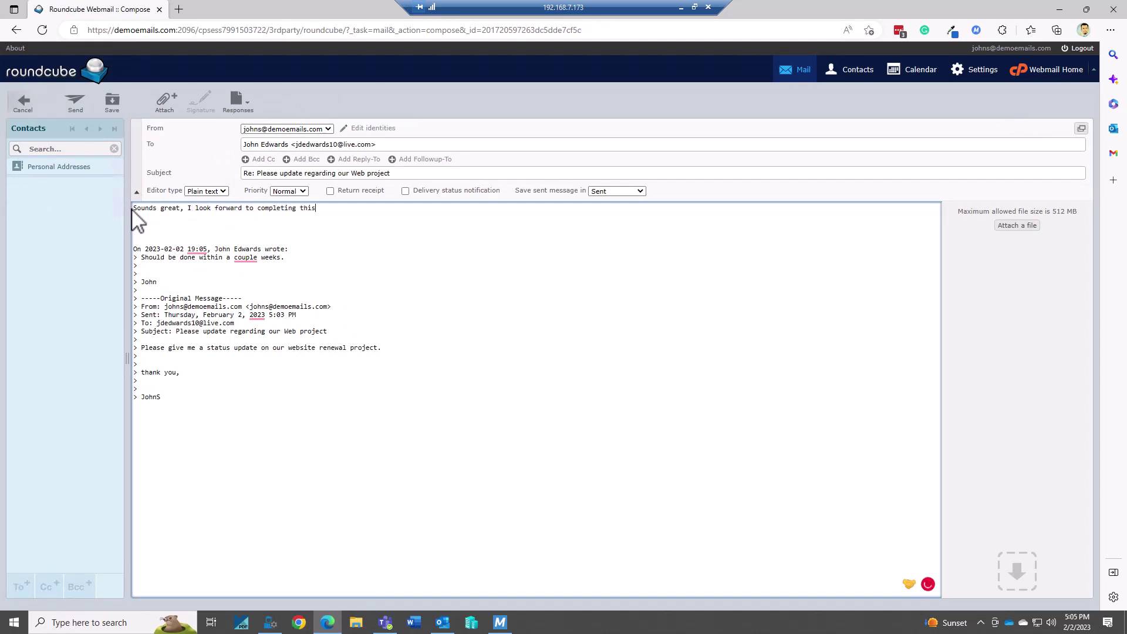
text(t.)
key(Return)
key(Return)
key(Return)
text(JohnS)
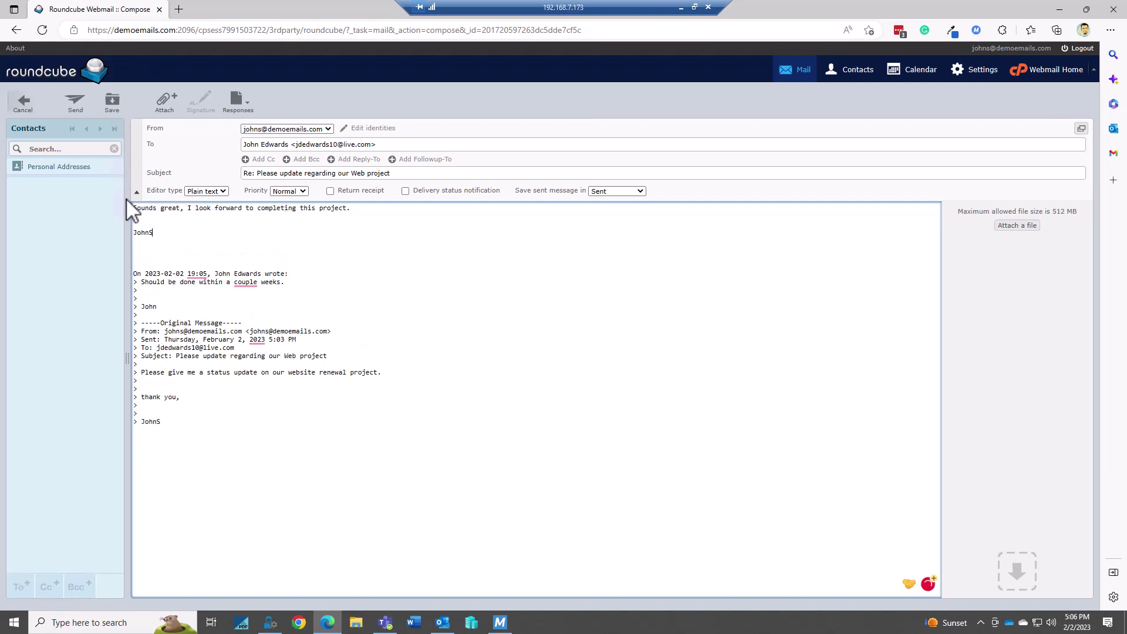
click(73, 94)
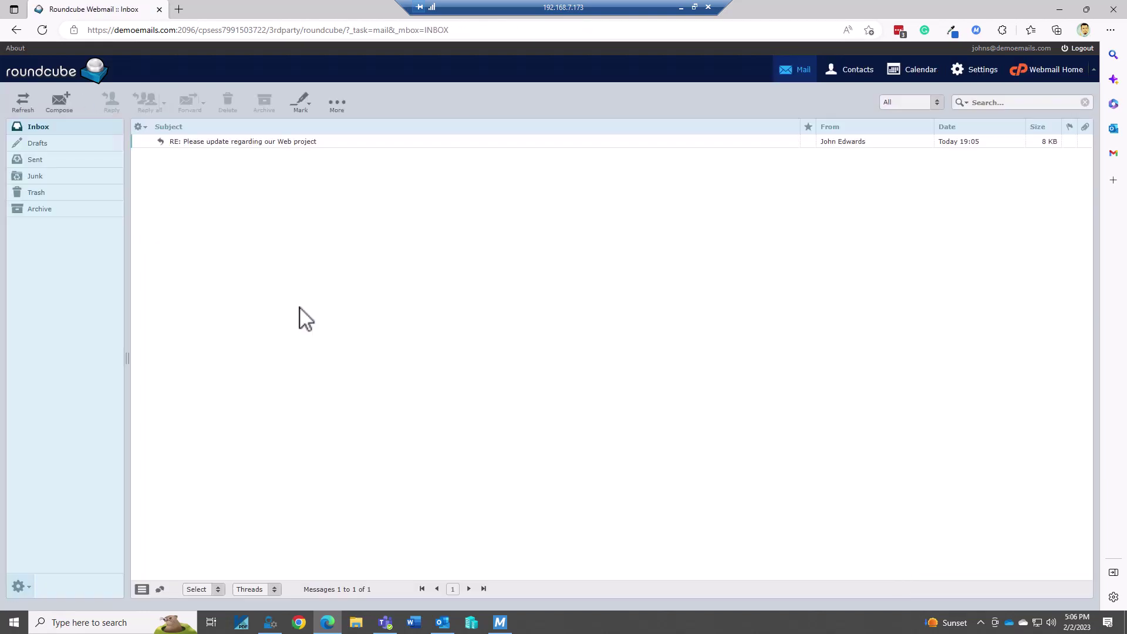
Switch back to Outlook, where the webmail reply arrived auto-filed to the Personal Vault
click(442, 618)
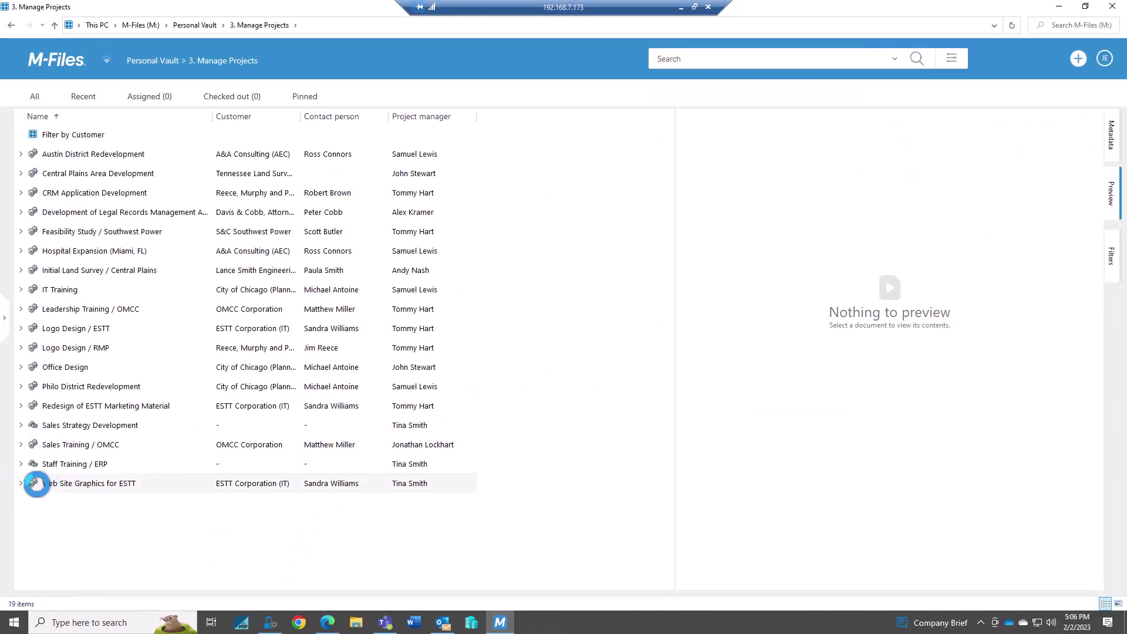
Refresh Web Site Graphics for ESTT to show Emails (2), then return to the Roundcube inbox
click(60, 485)
click(61, 484)
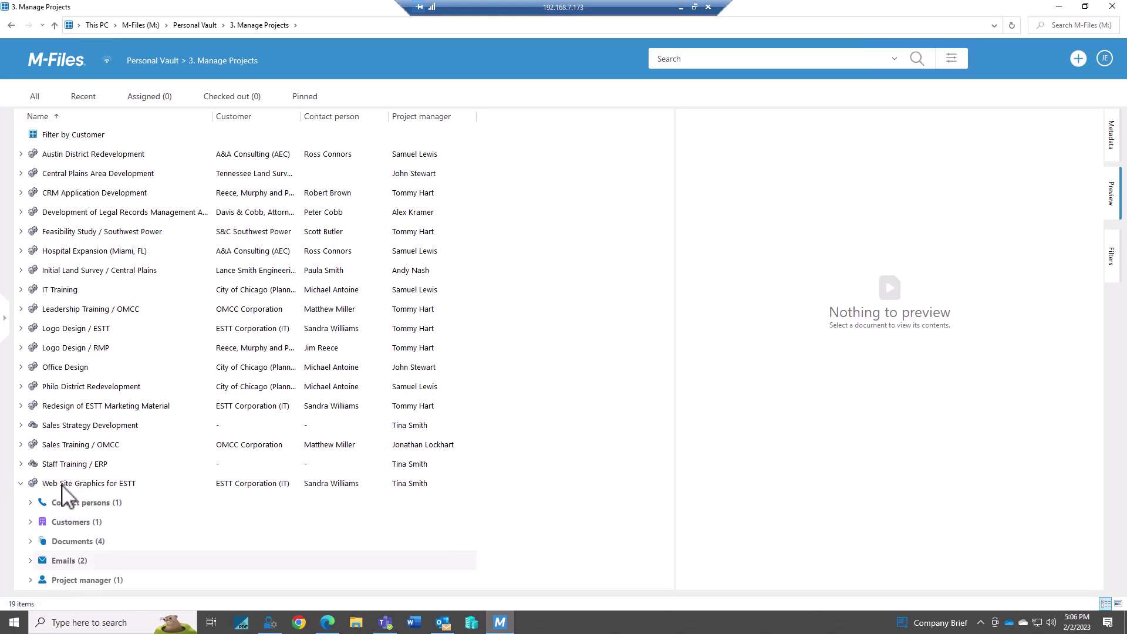
click(31, 560)
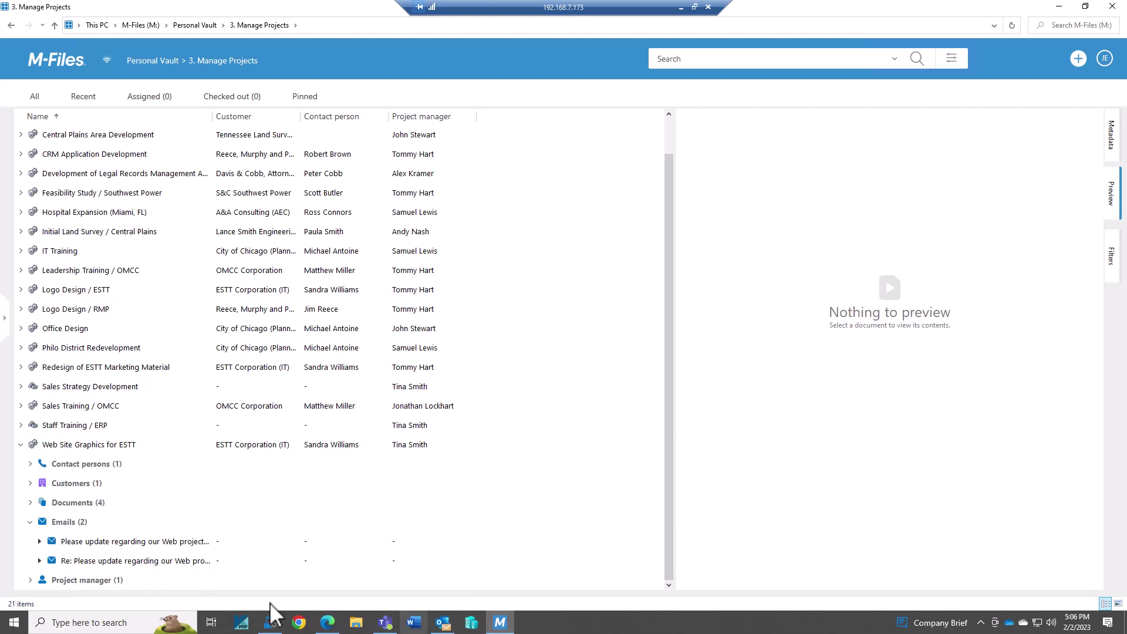
click(328, 622)
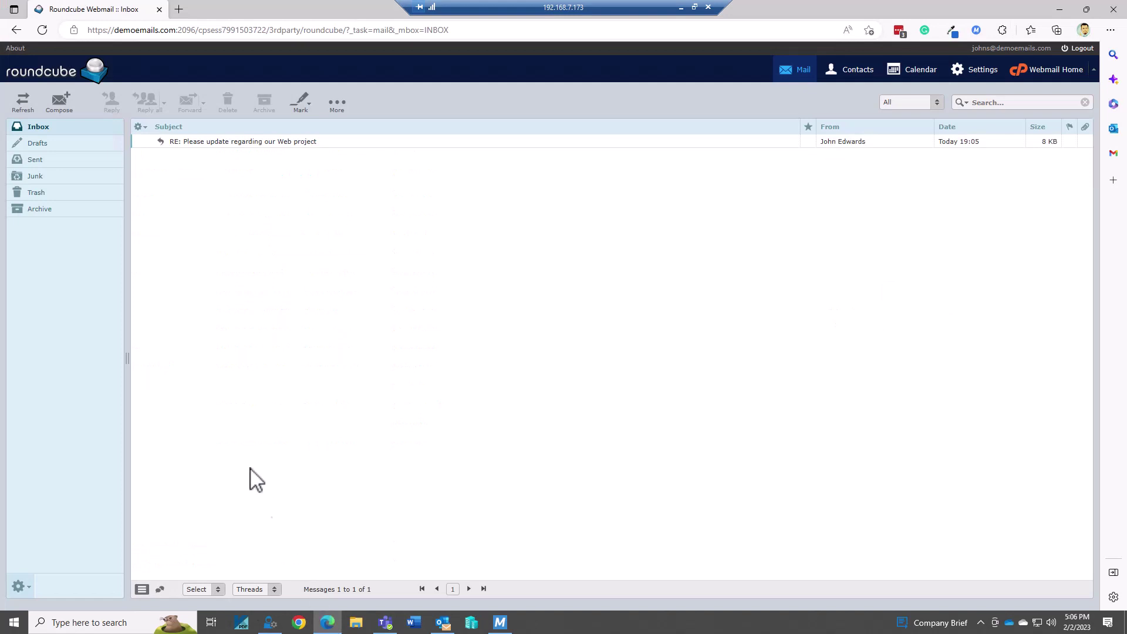
Compose a message to the contact's e-mail, subject 'please see the attachment', body 'please rev' plus a signature
click(53, 96)
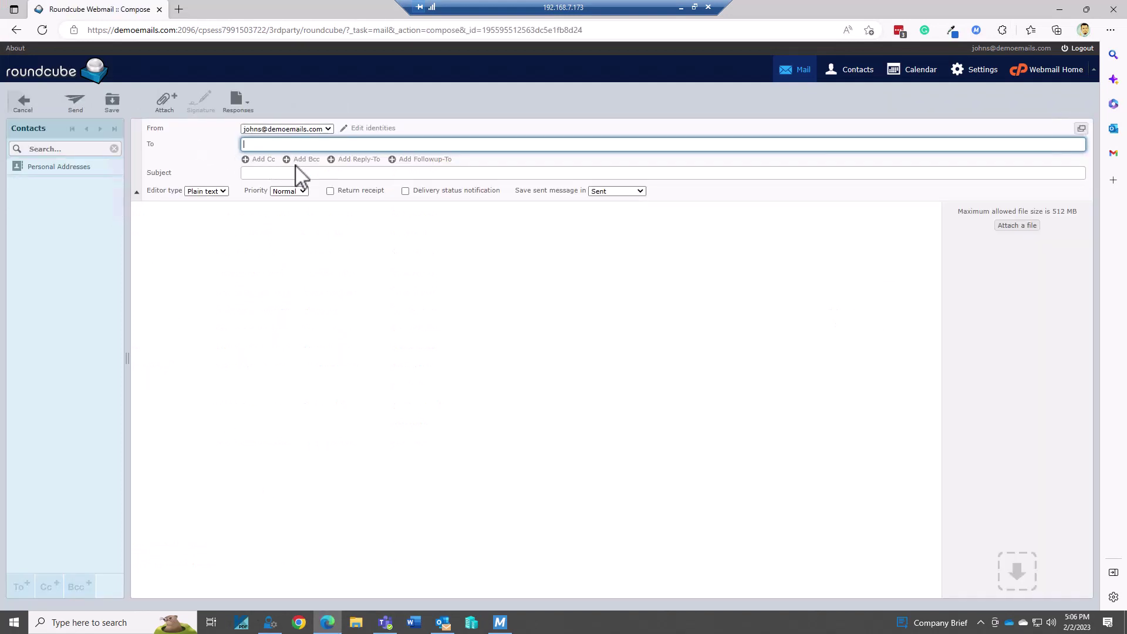
key(Tab)
text(please see the attachment)
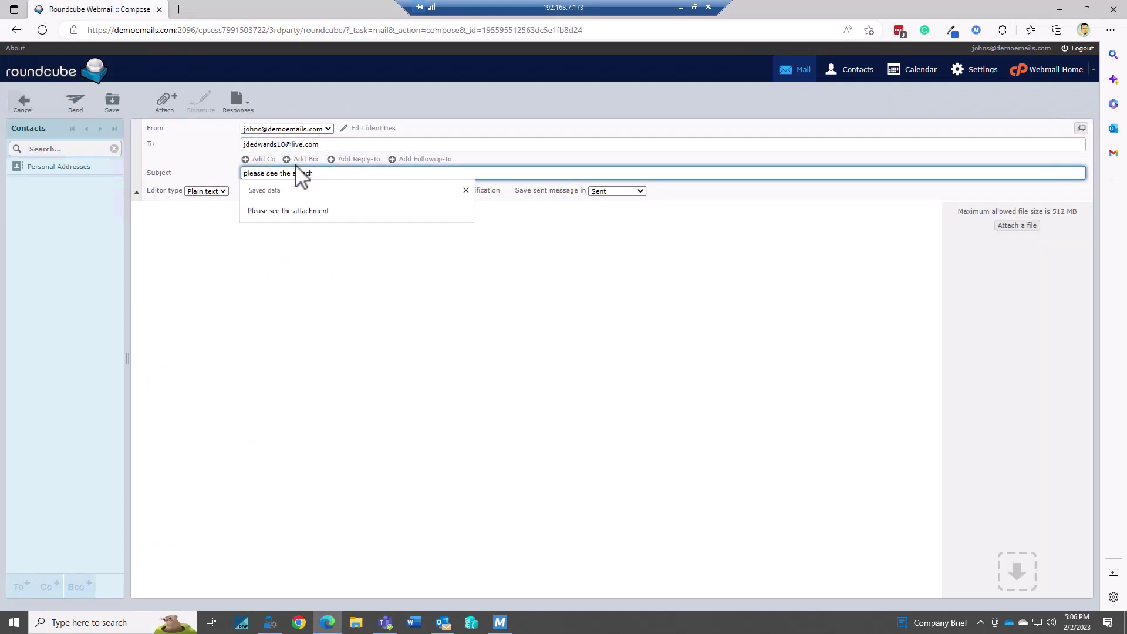
key(Tab)
text(please rev)
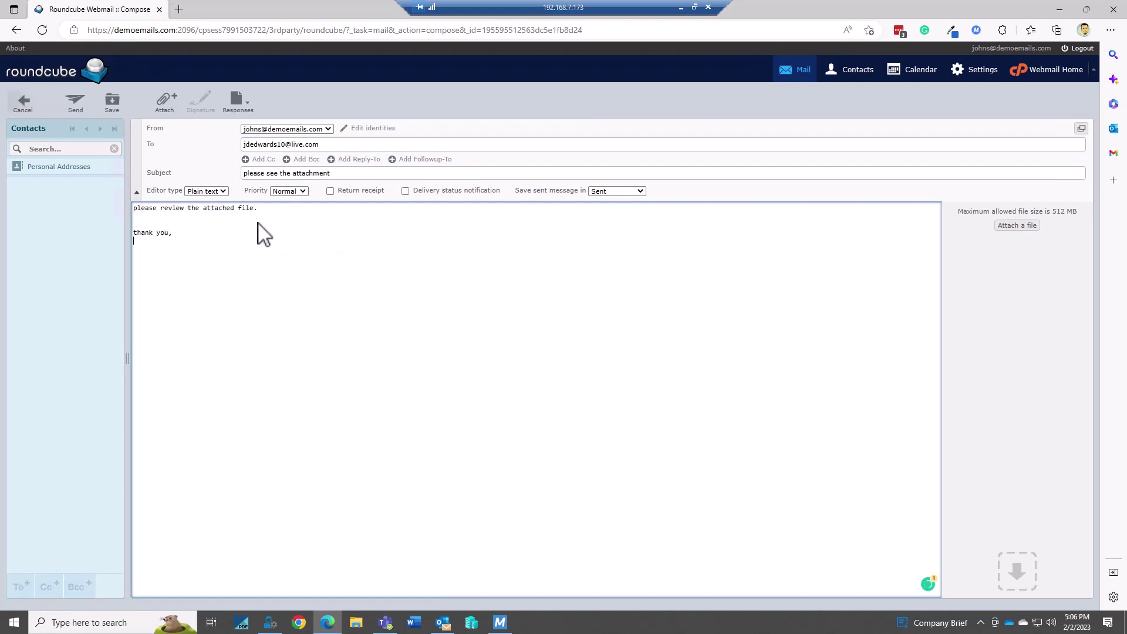
key(Return)
text(JohnS)
Attach the Appraisal Report file and send the message
click(1016, 225)
click(188, 322)
click(518, 395)
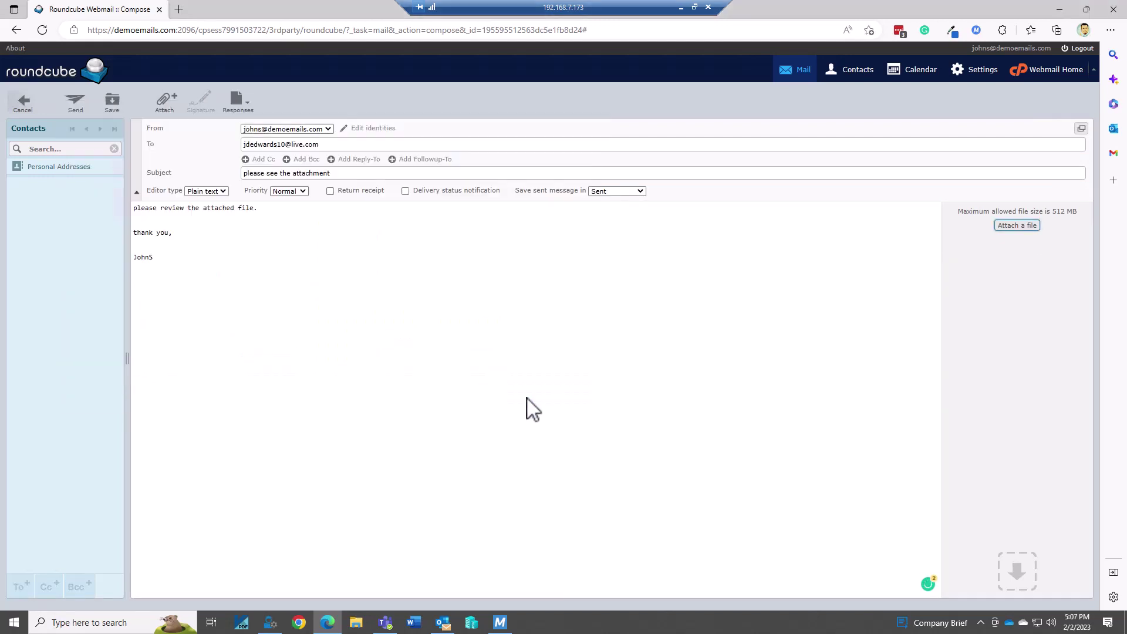
click(77, 94)
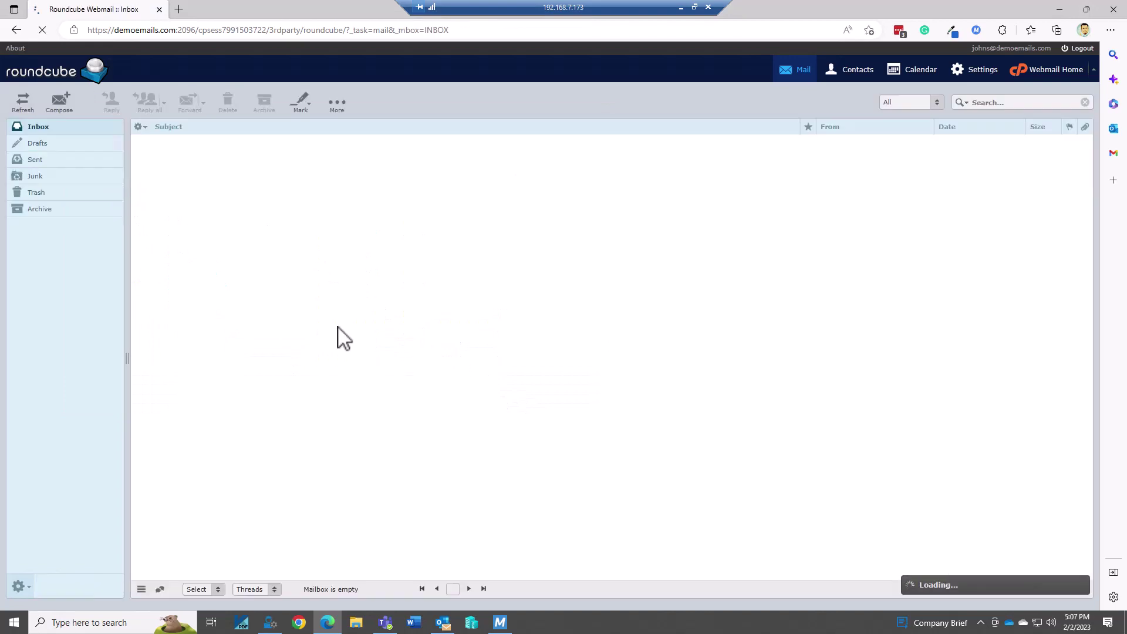
In Outlook, run Send/Receive and open the new 'please see the attachment' email
click(443, 622)
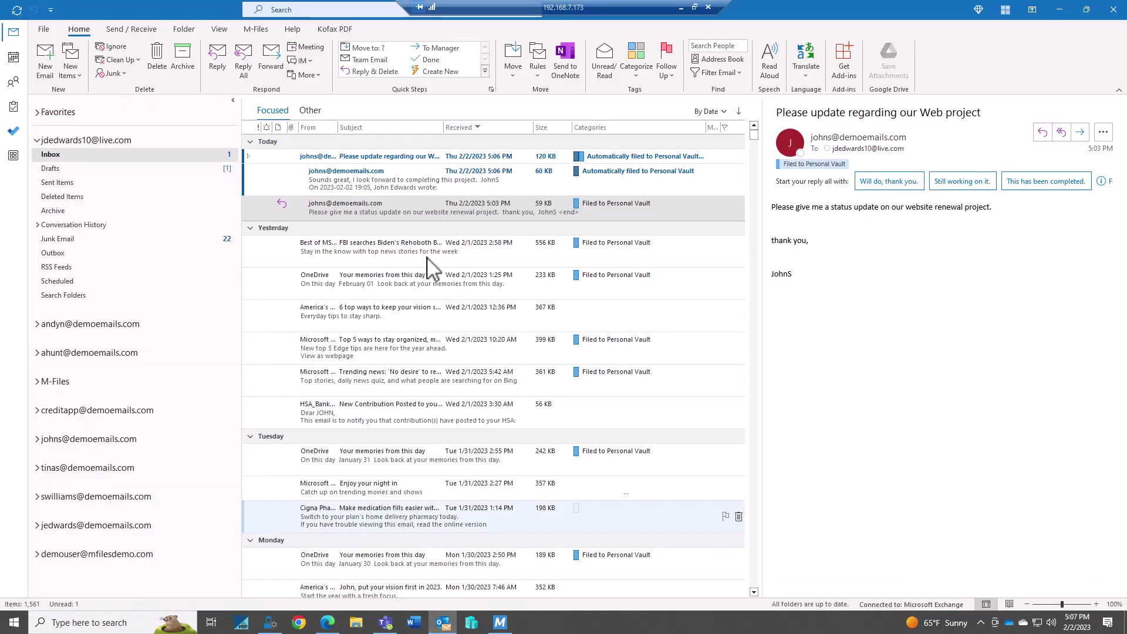
click(244, 156)
click(588, 334)
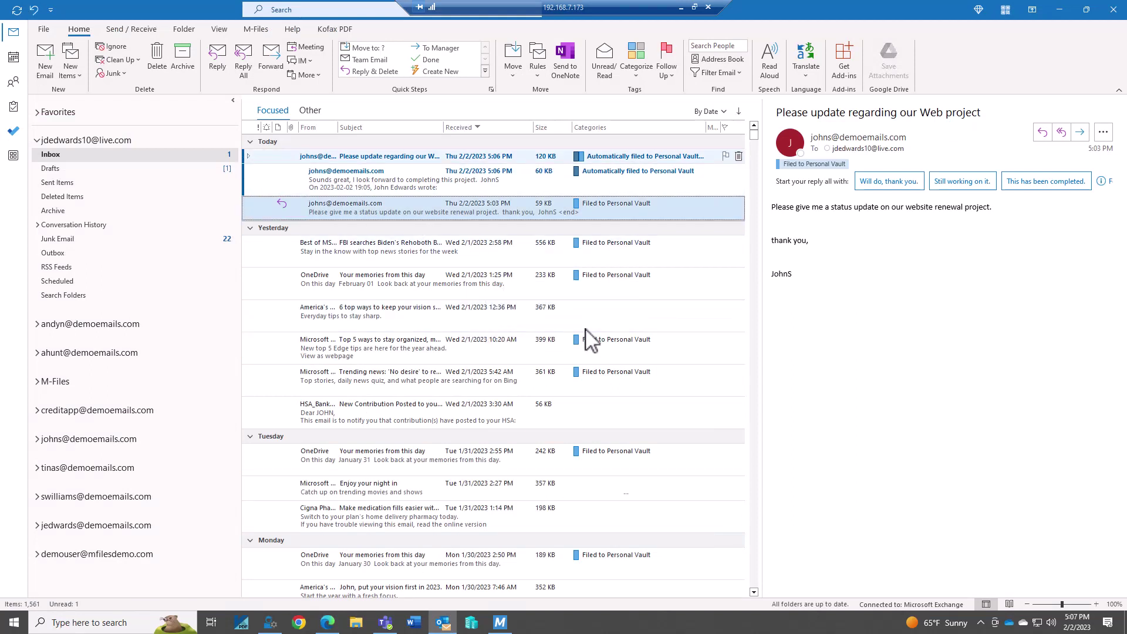
click(17, 10)
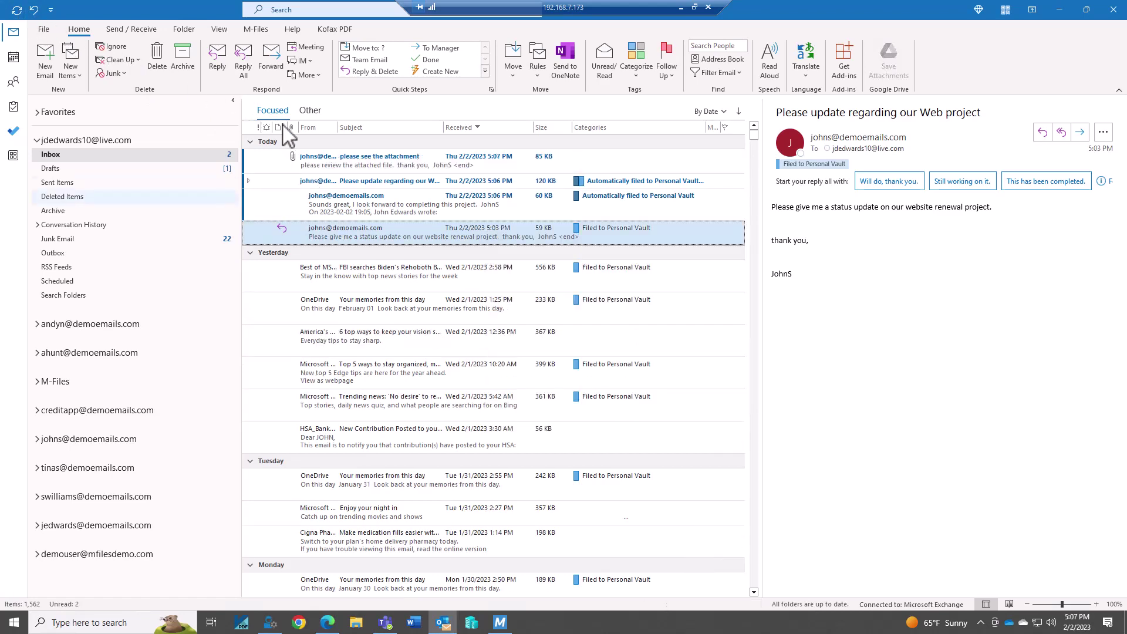
click(354, 156)
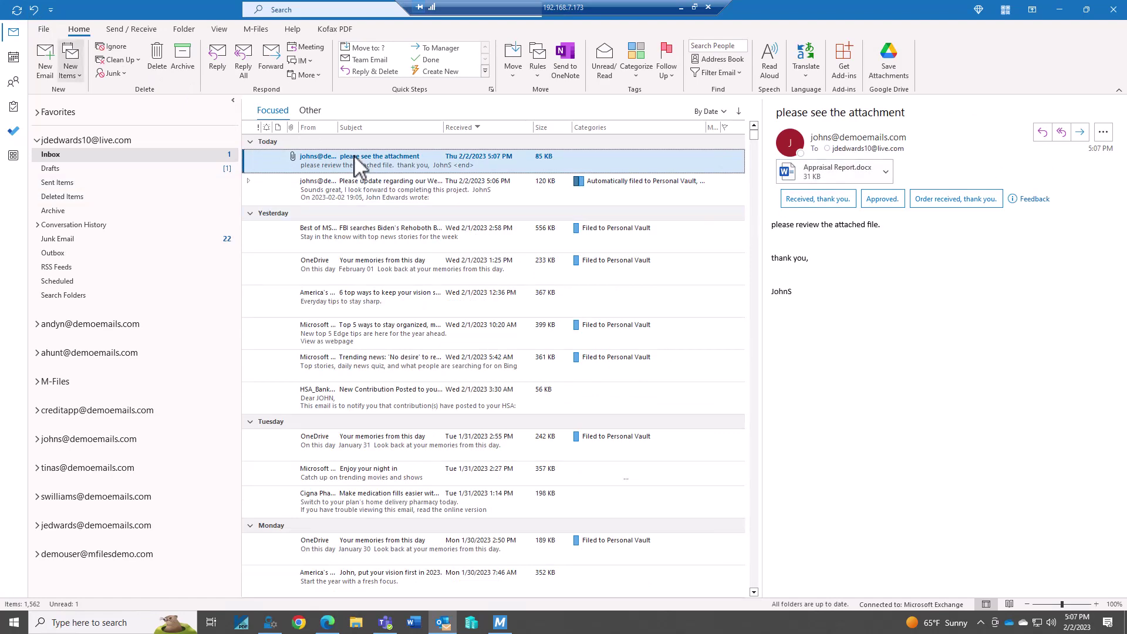
click(263, 29)
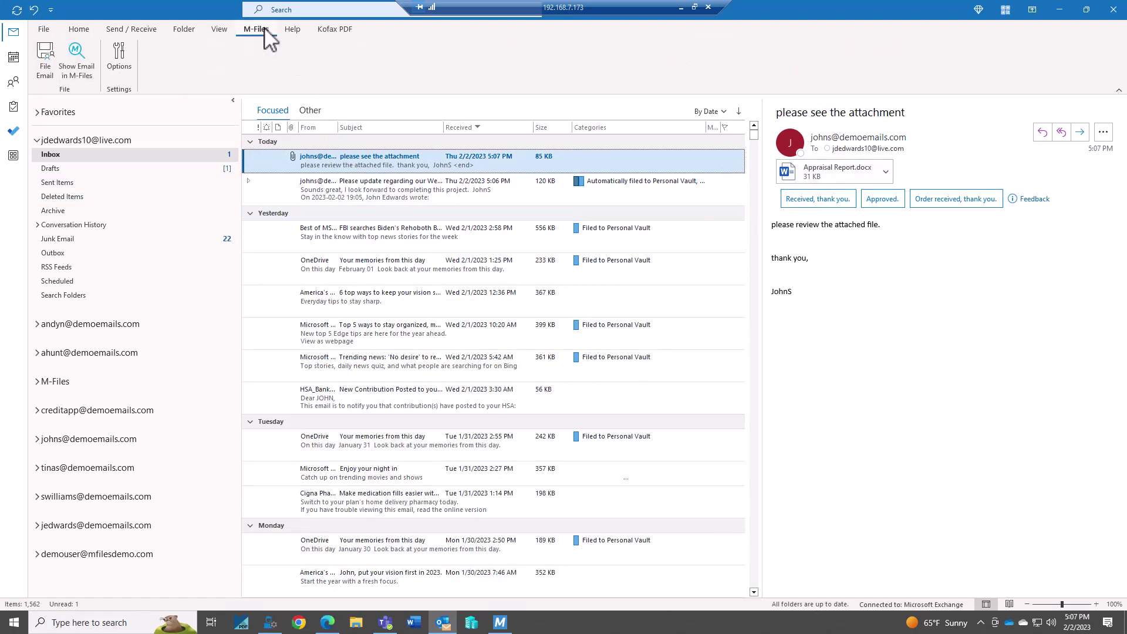
File only the attachments to Project: Web Site Graphics for ESTT, keeping reply auto-filing and showing the metadata card
click(44, 59)
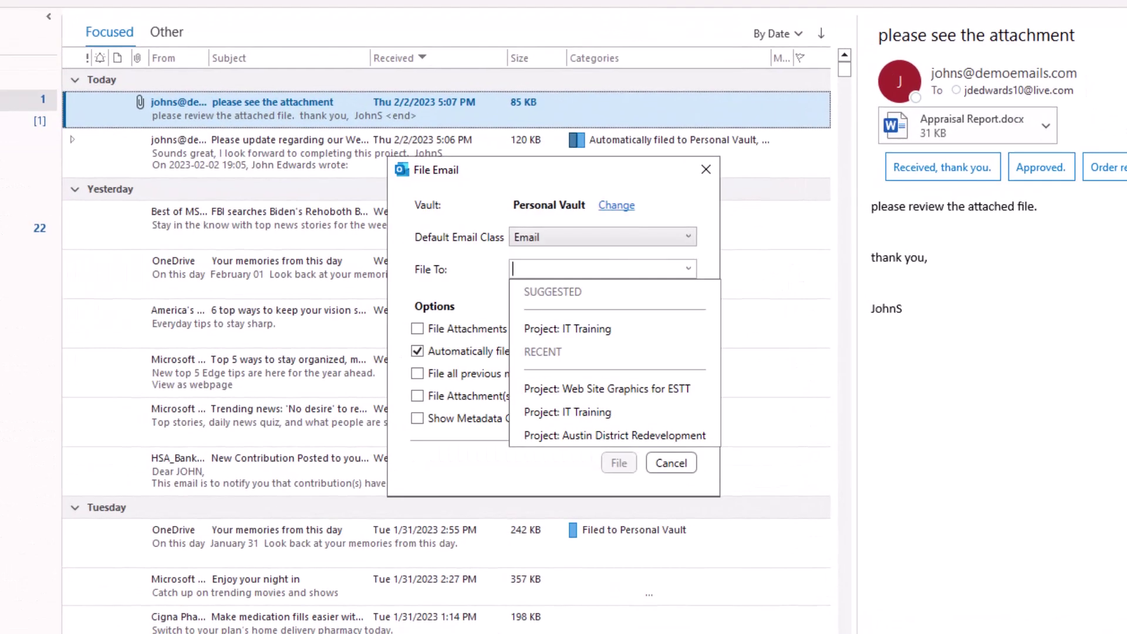
click(450, 311)
click(451, 328)
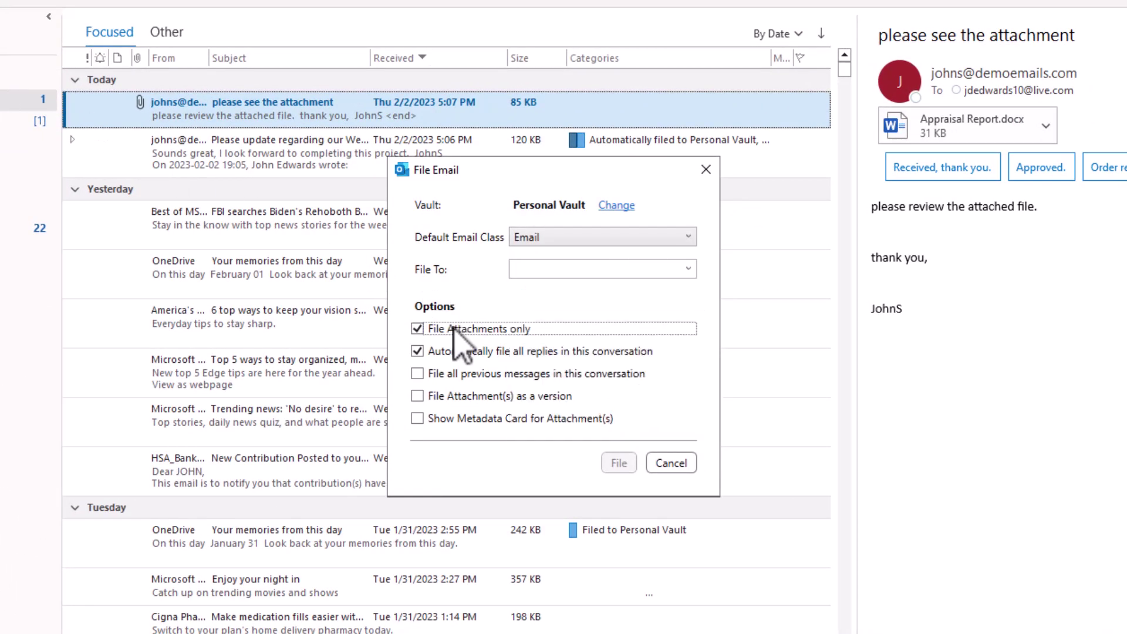
click(467, 352)
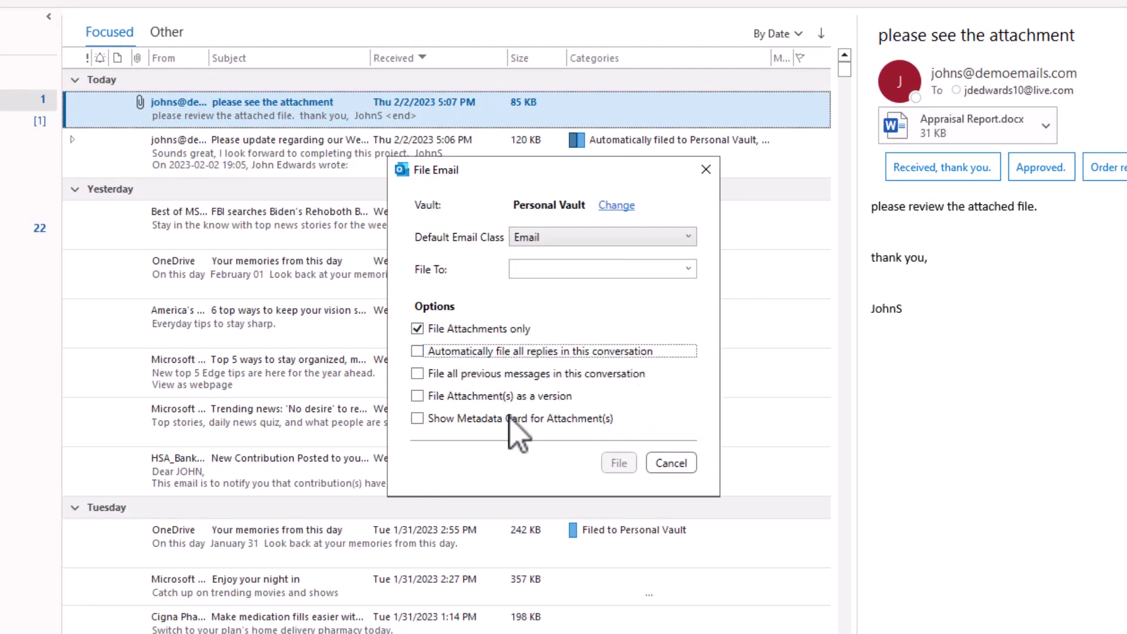
click(461, 352)
click(688, 268)
click(583, 329)
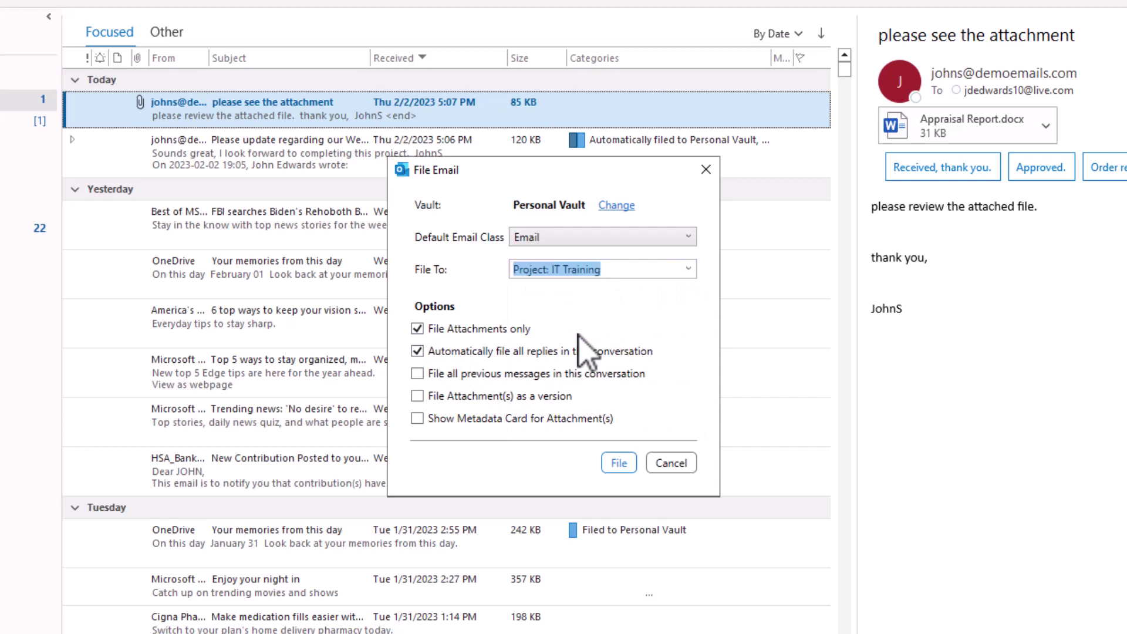
click(691, 269)
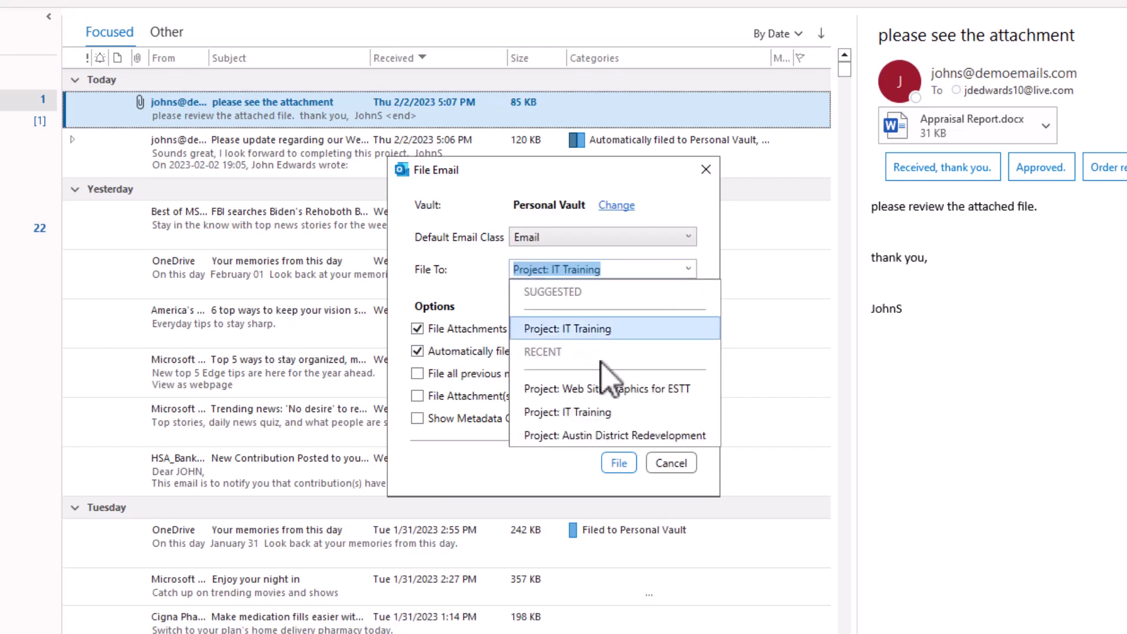
click(589, 389)
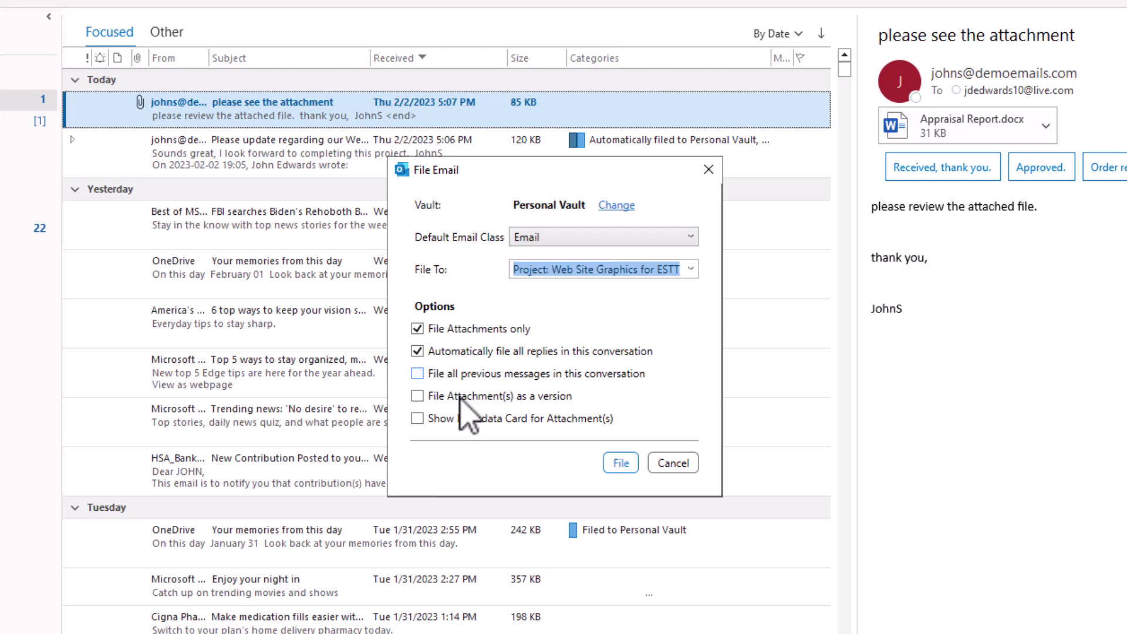
click(510, 418)
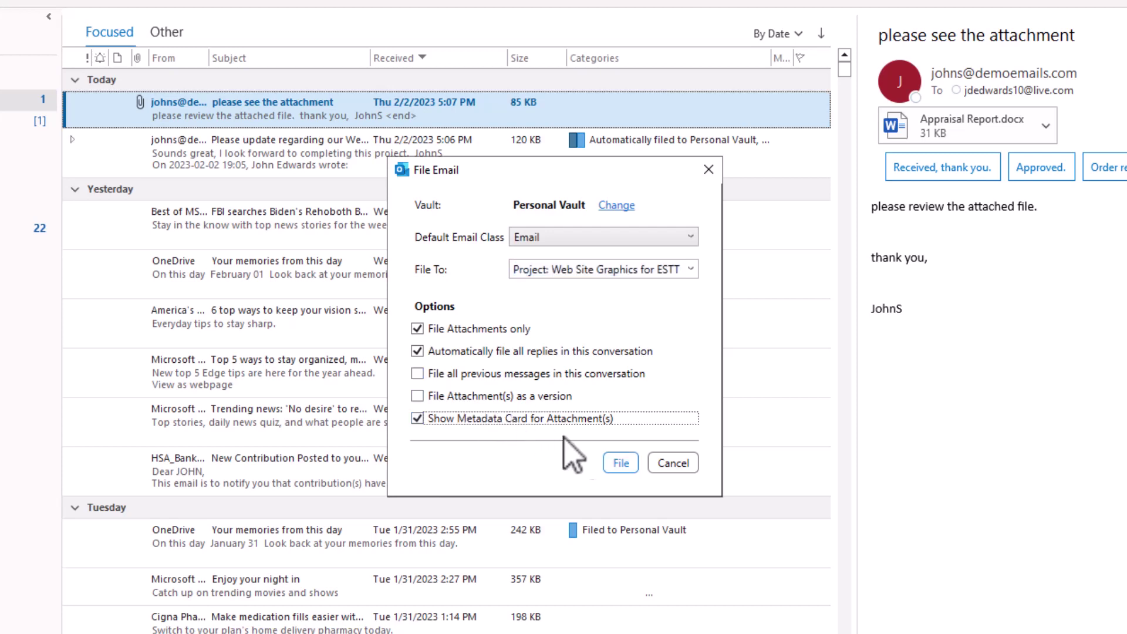
click(621, 464)
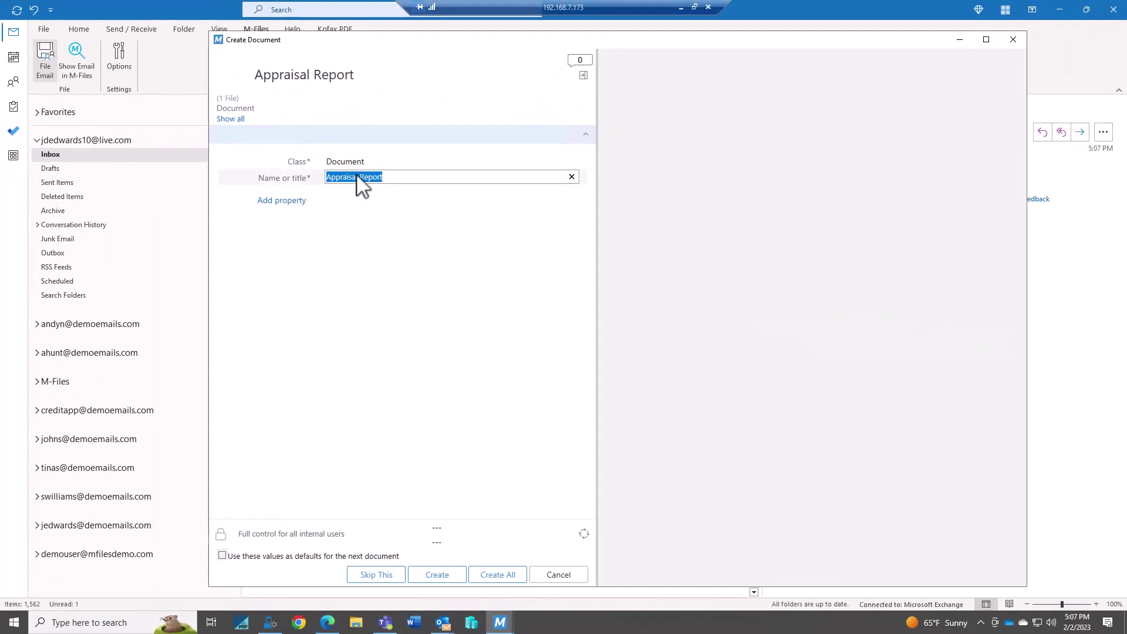
Add the Project property as Web Site Graphics for ESTT and create the Appraisal Report document
click(284, 201)
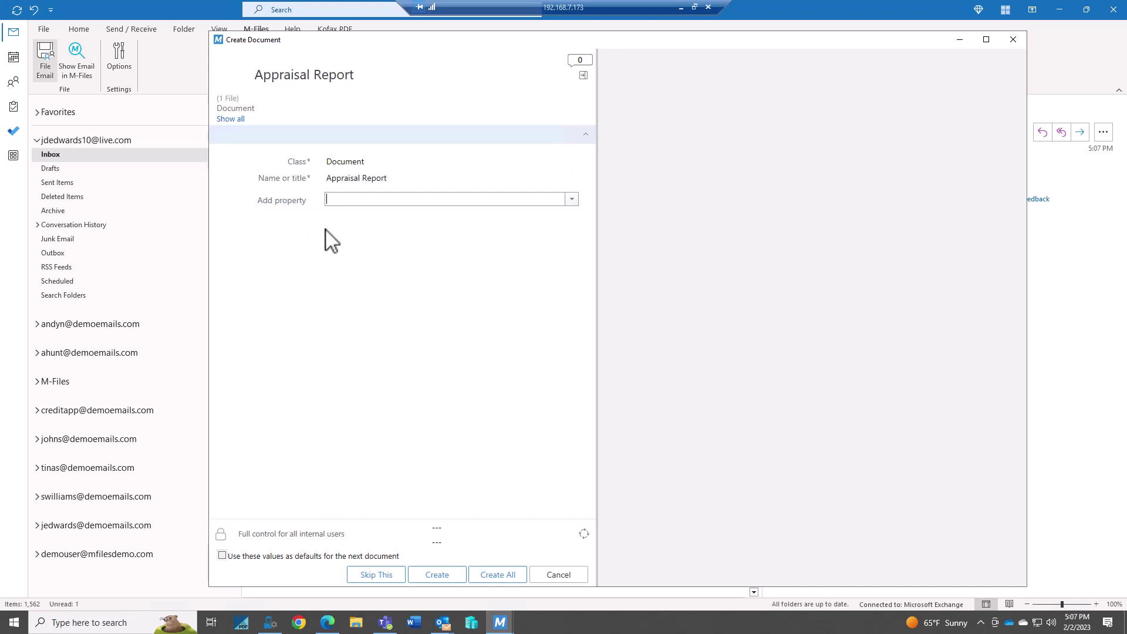
text(proj)
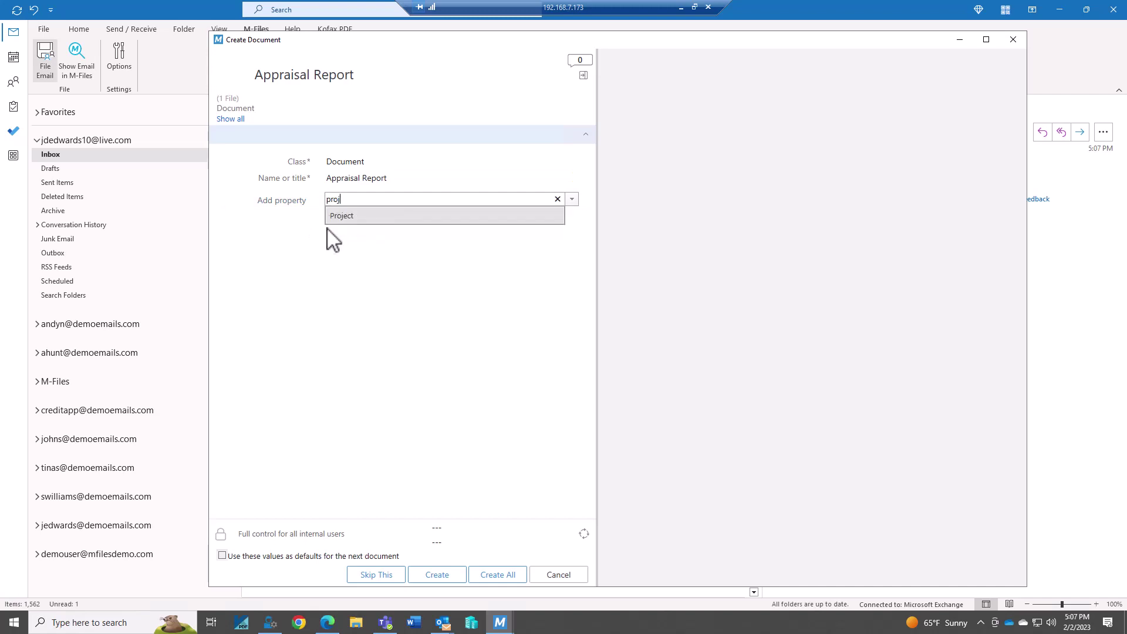
click(345, 216)
text(web)
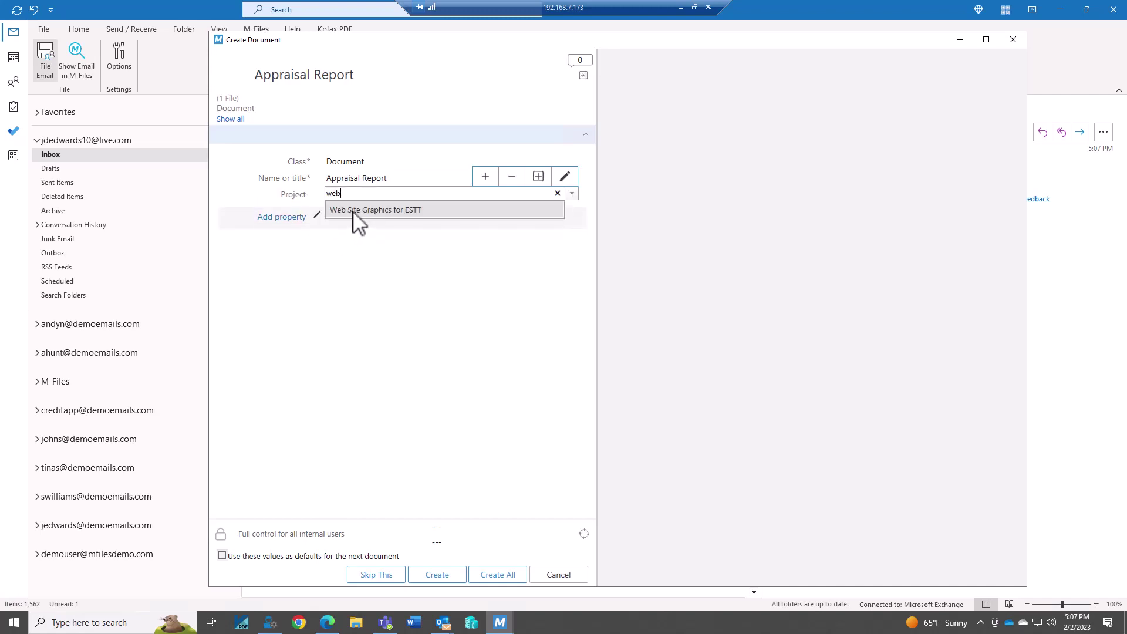
click(375, 210)
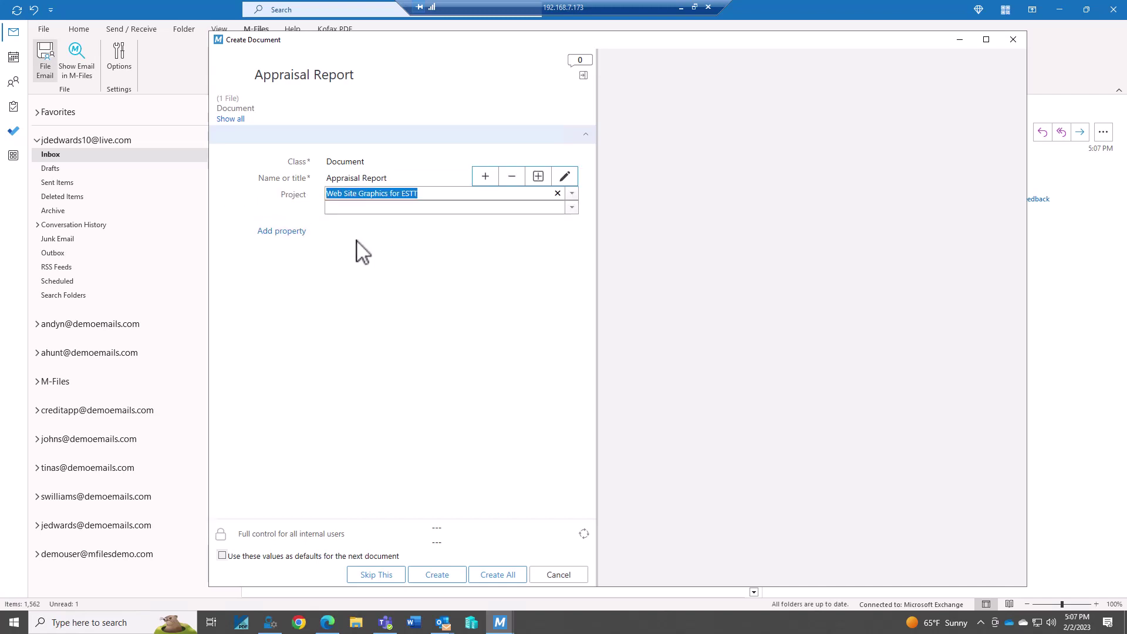
click(437, 574)
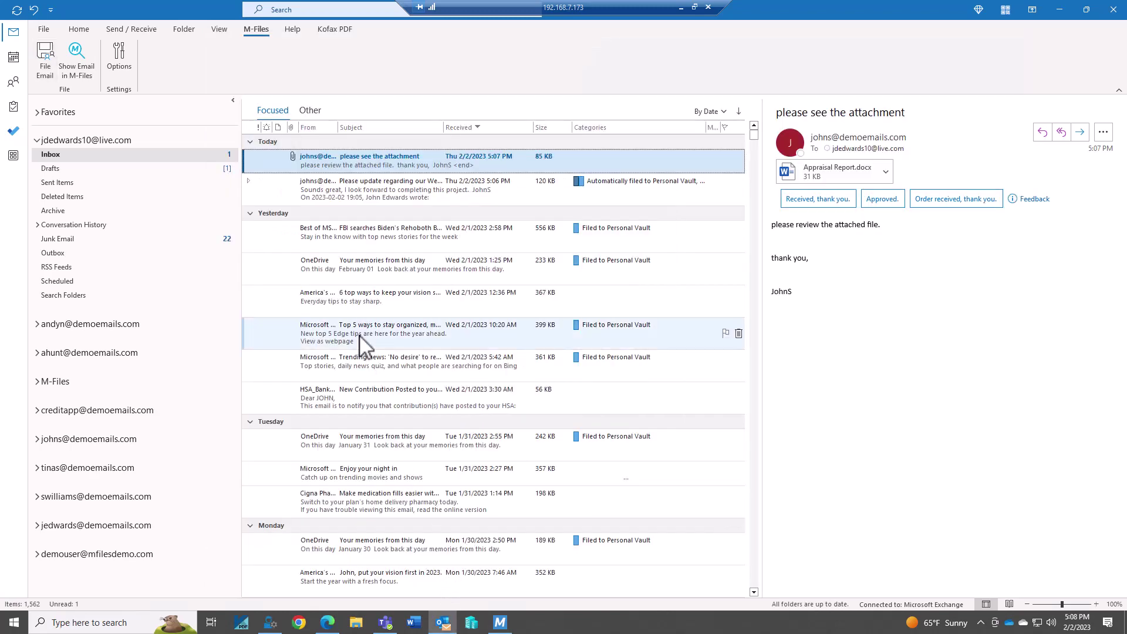
In M-Files, confirm Appraisal Report appears under Web Site Graphics for ESTT Documents and review its metadata
click(499, 622)
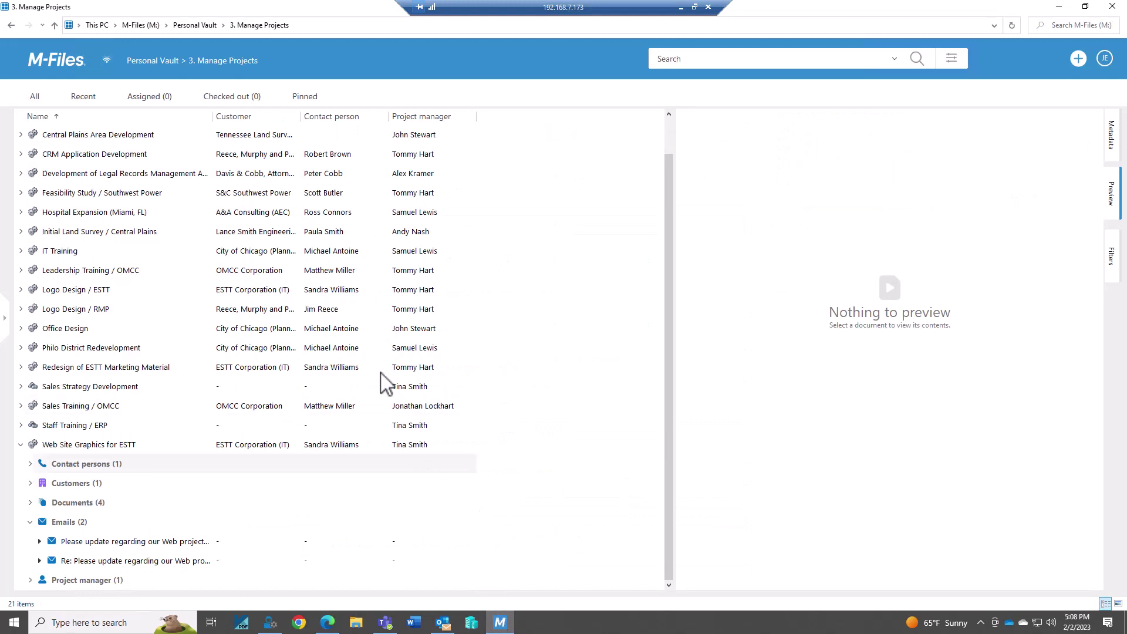
click(227, 59)
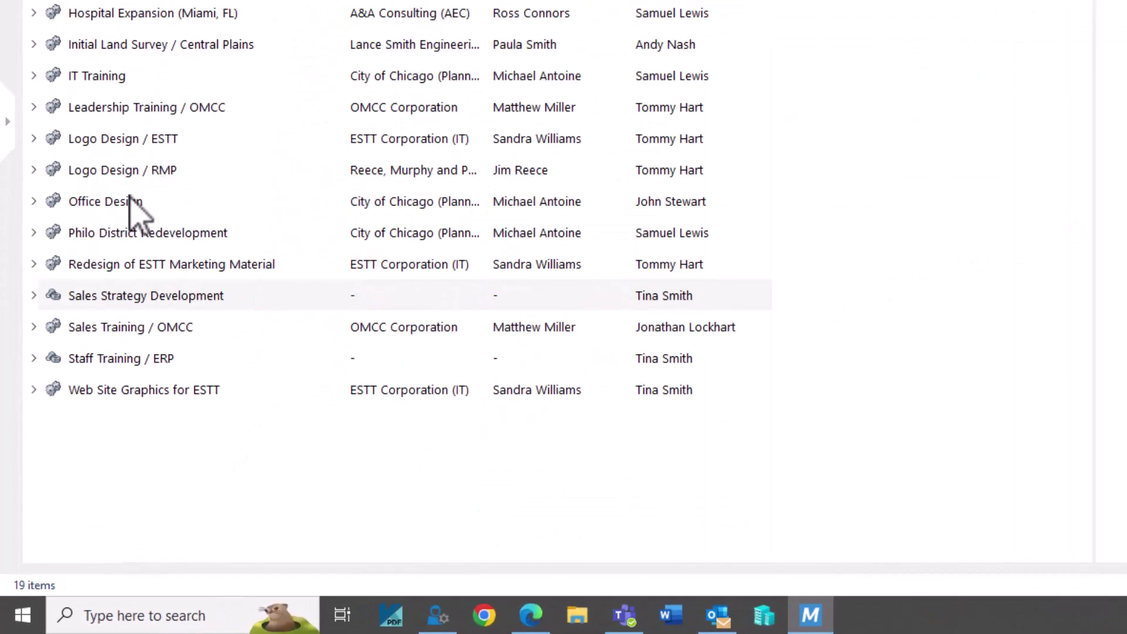
click(37, 364)
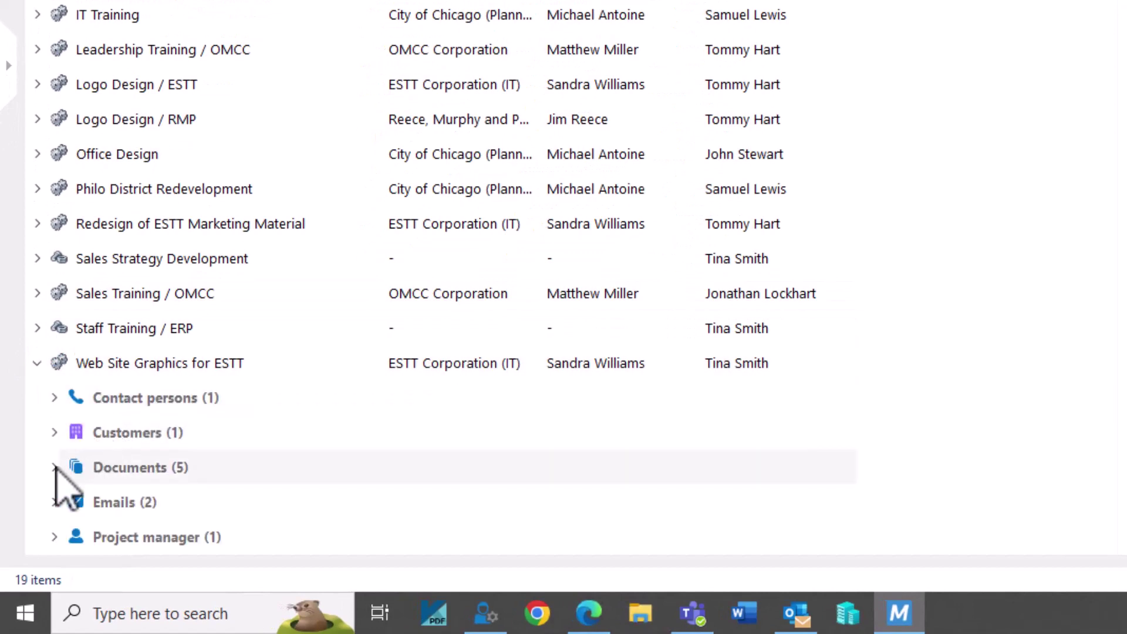
click(55, 468)
click(124, 400)
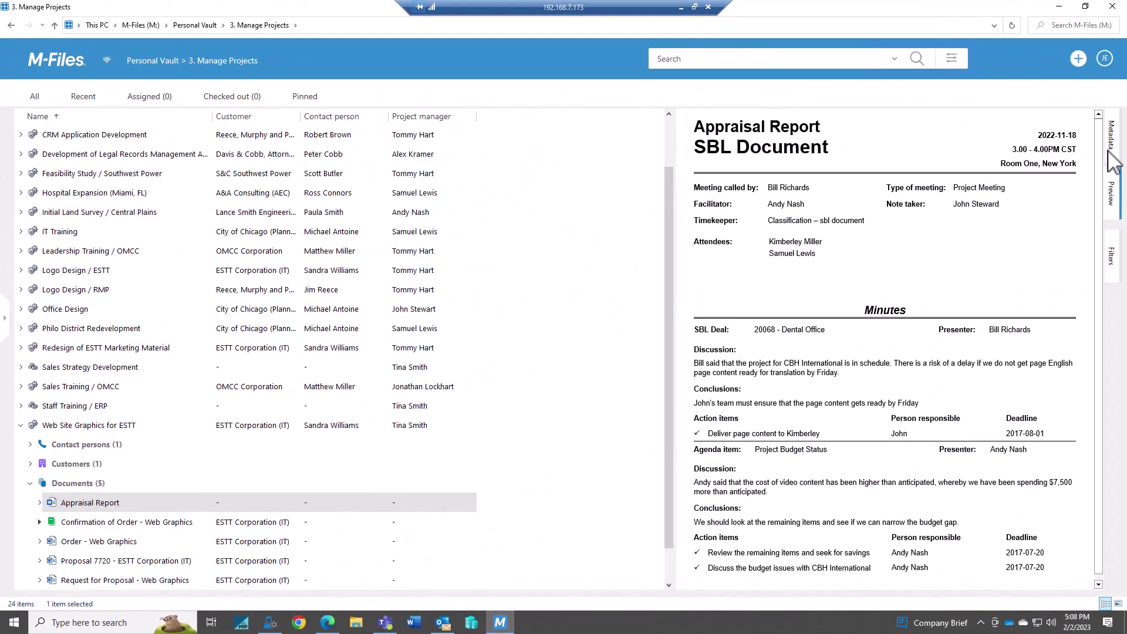
click(1110, 145)
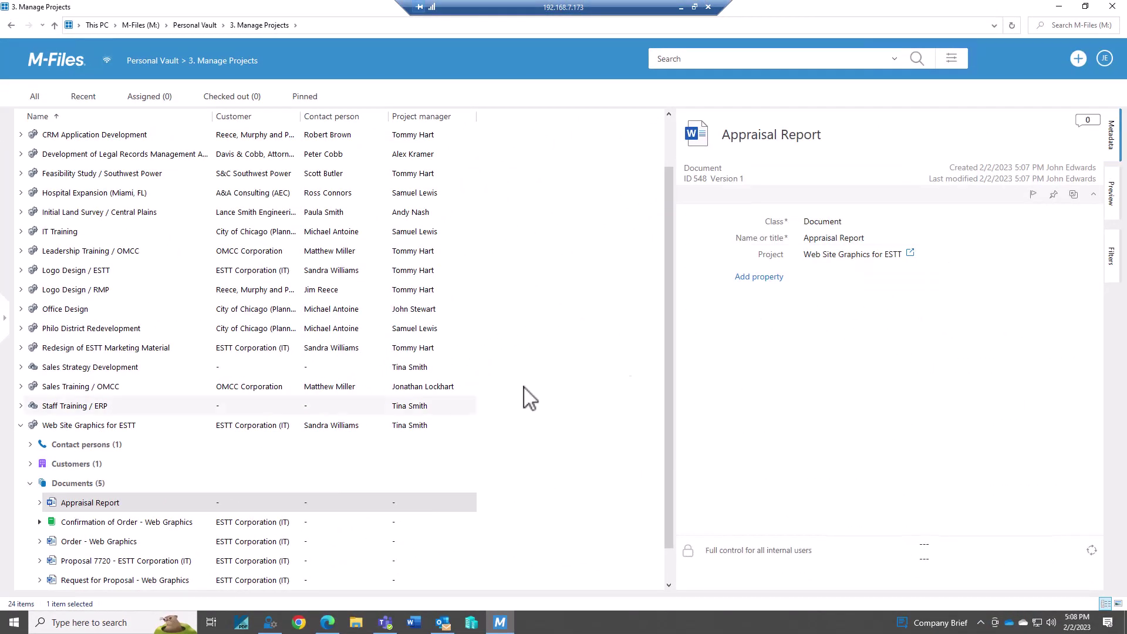
click(25, 495)
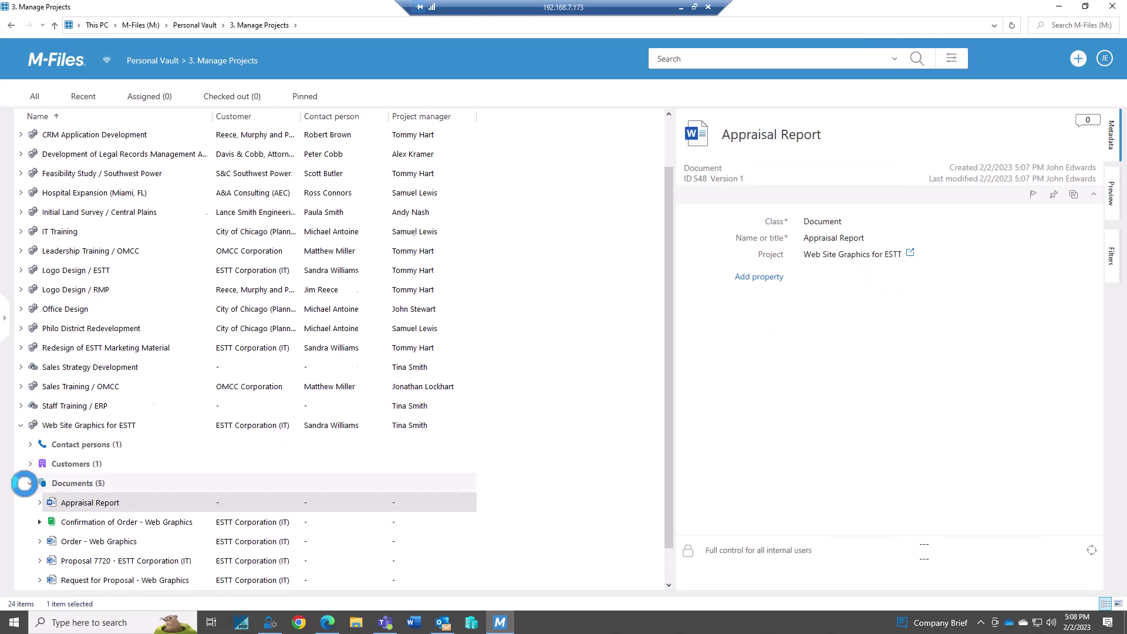
click(22, 483)
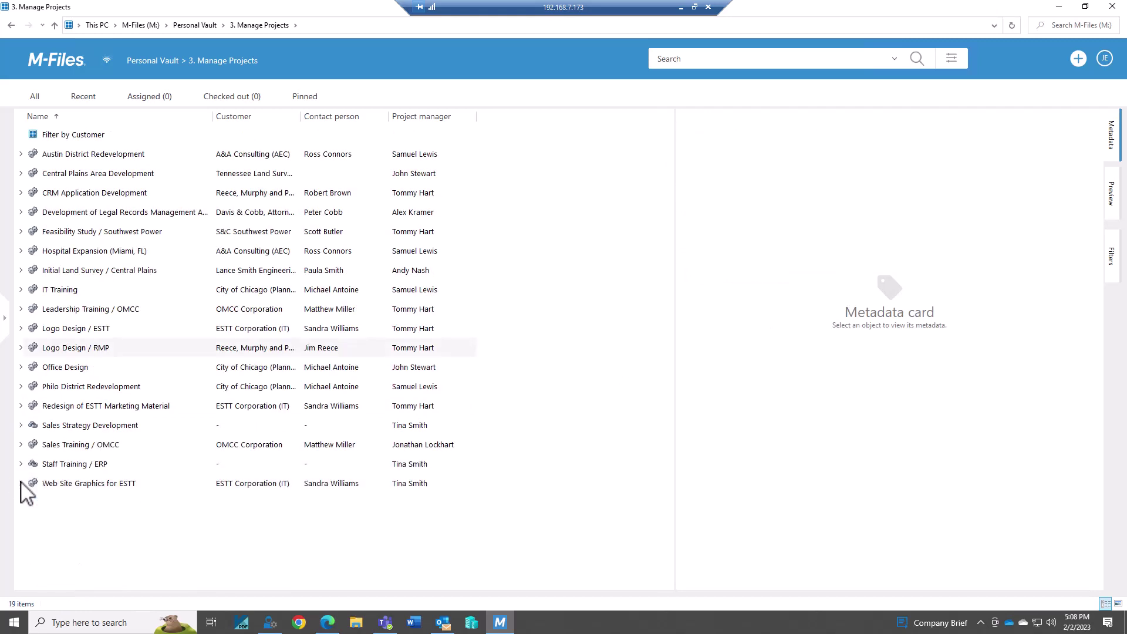
Minimize M-Files and save the 'please see the attachment' email to Project: Web Site Graphics for ESTT
click(1058, 6)
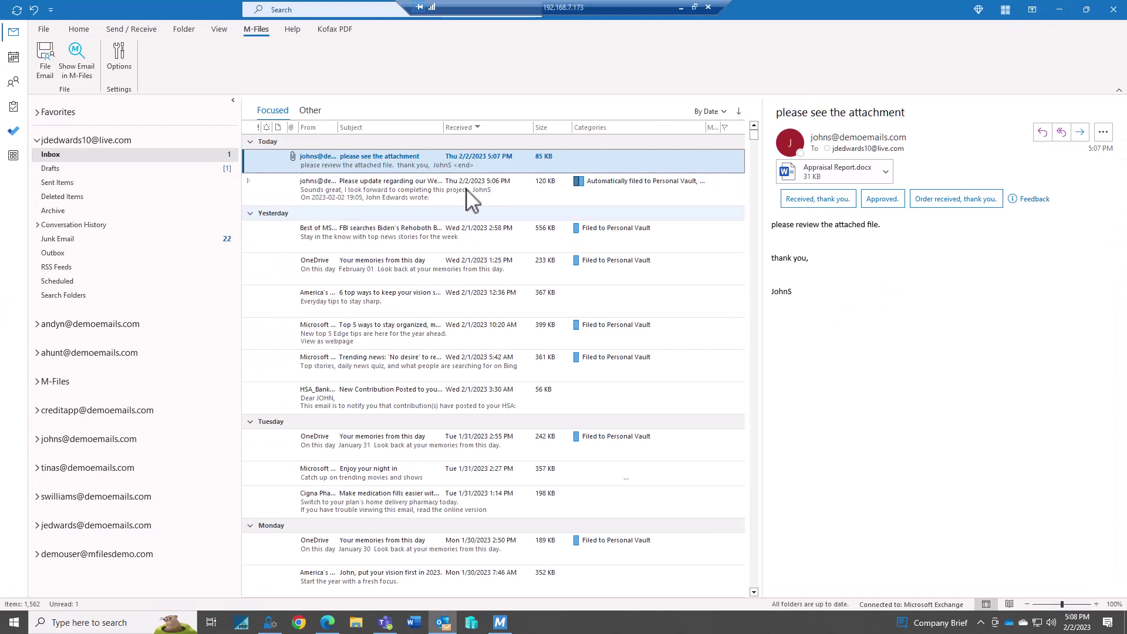
right_click(440, 162)
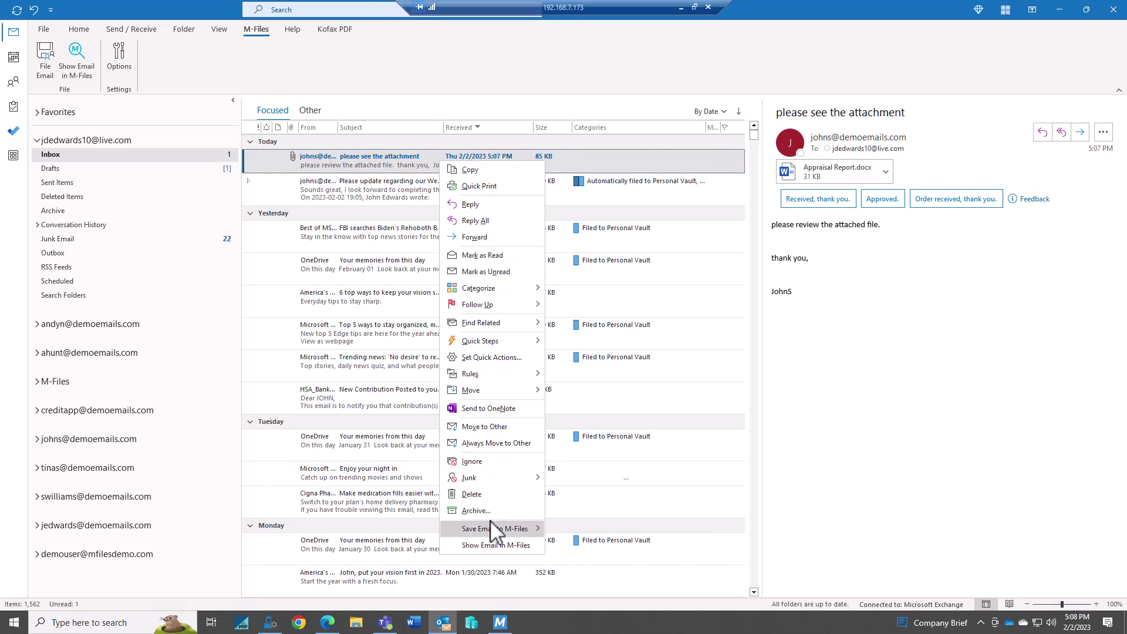
mouse_move(491, 521)
click(608, 566)
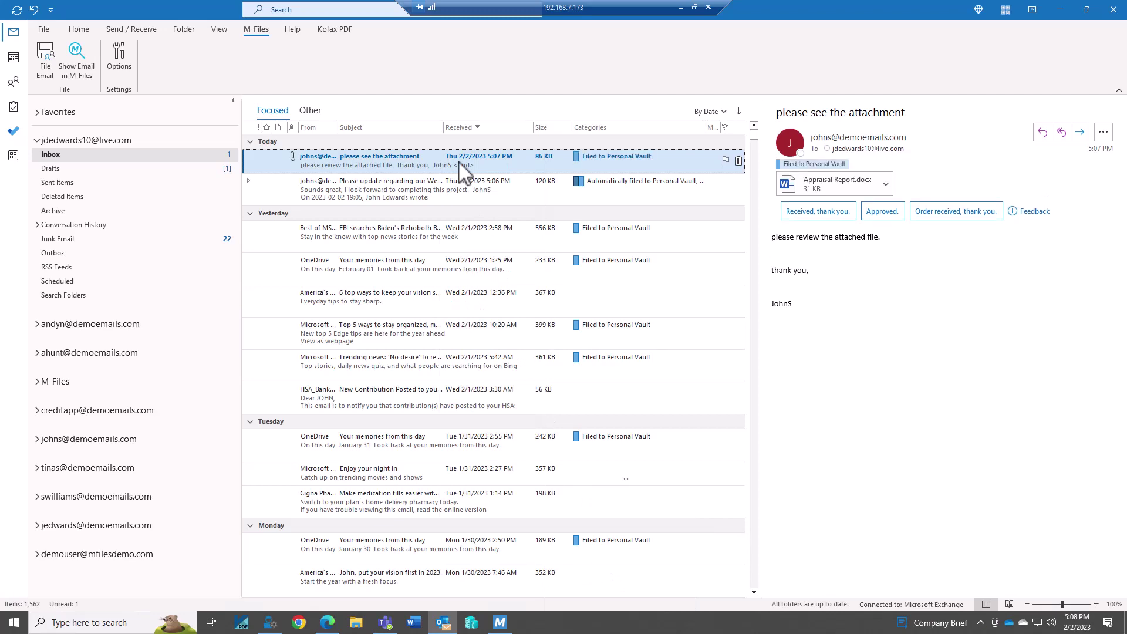
Inspect the filed email and its Appraisal Report attachment under Web Site Graphics for ESTT Emails, then collapse the project
click(504, 626)
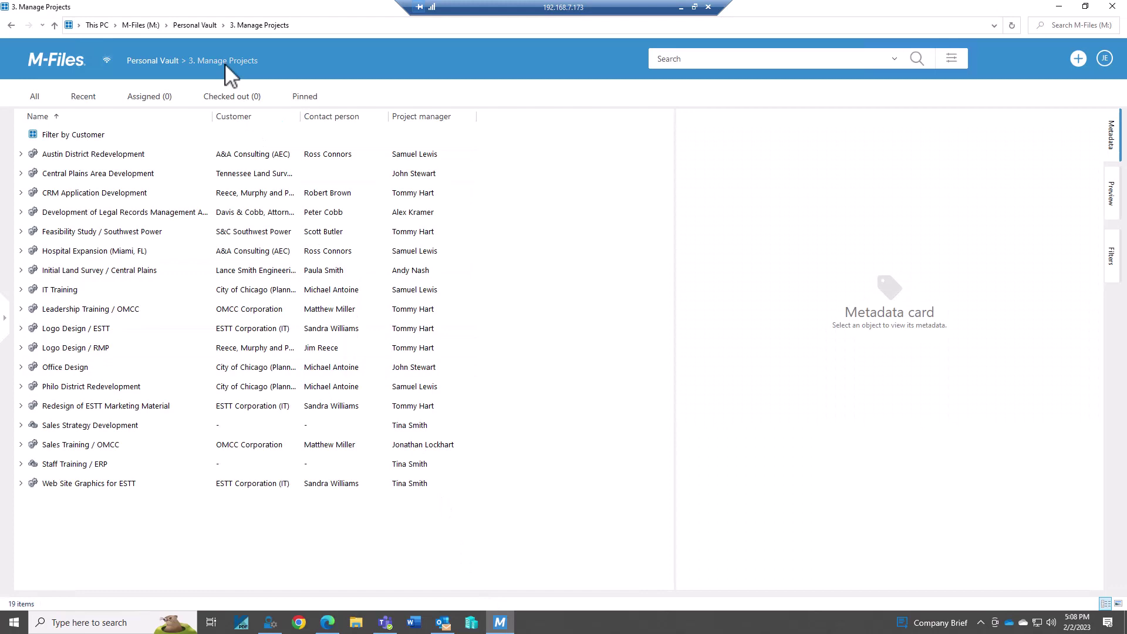
click(21, 481)
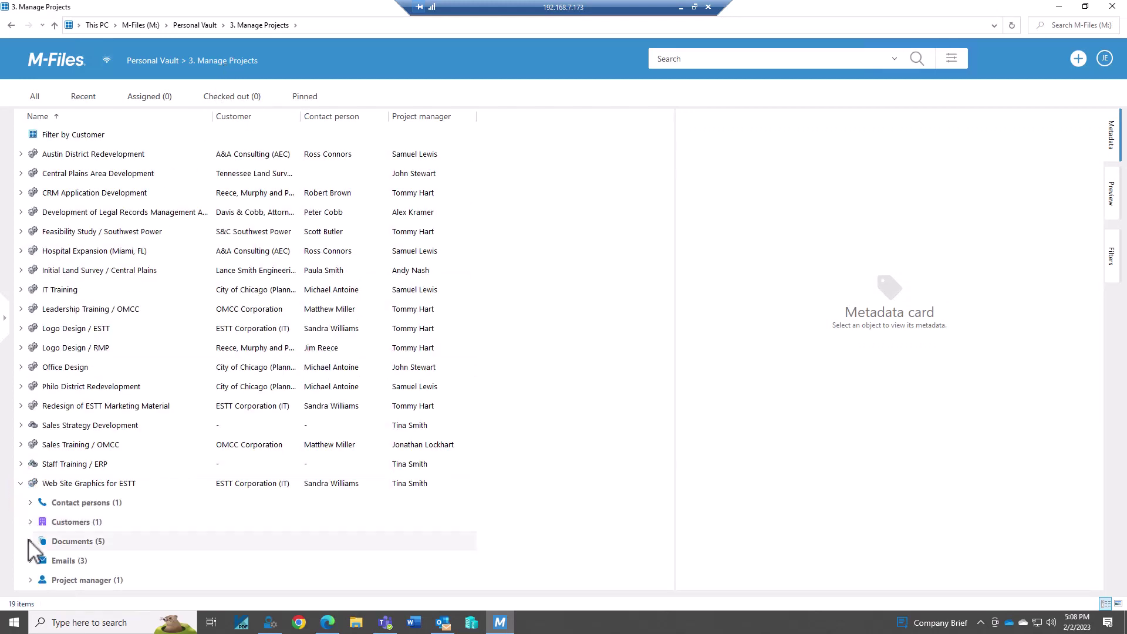
click(30, 541)
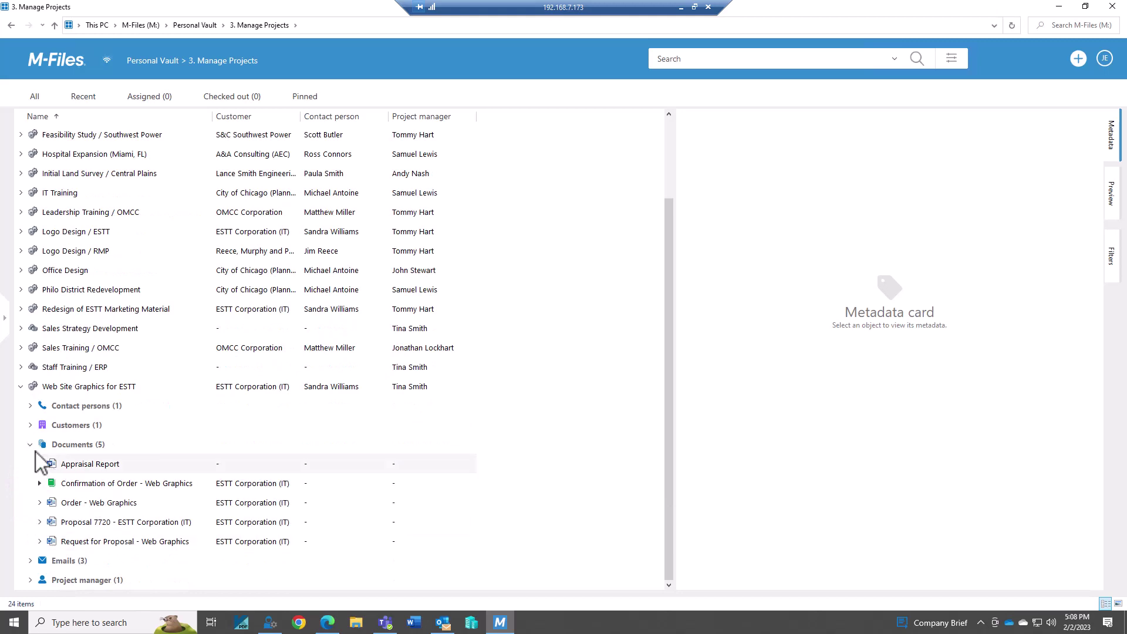
click(30, 444)
click(30, 560)
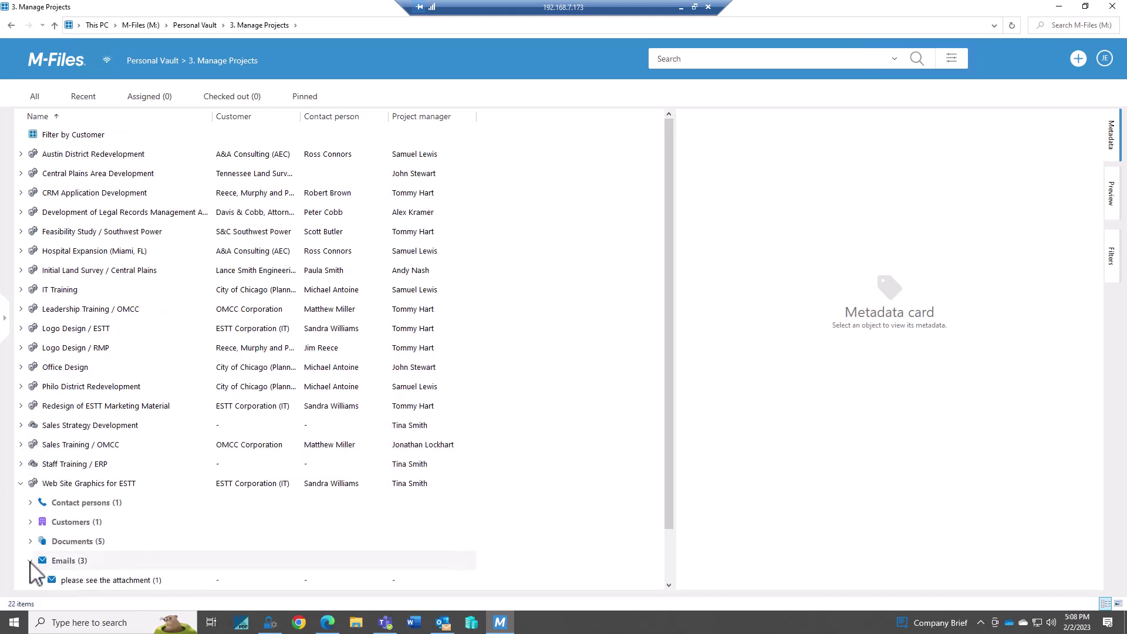
click(66, 524)
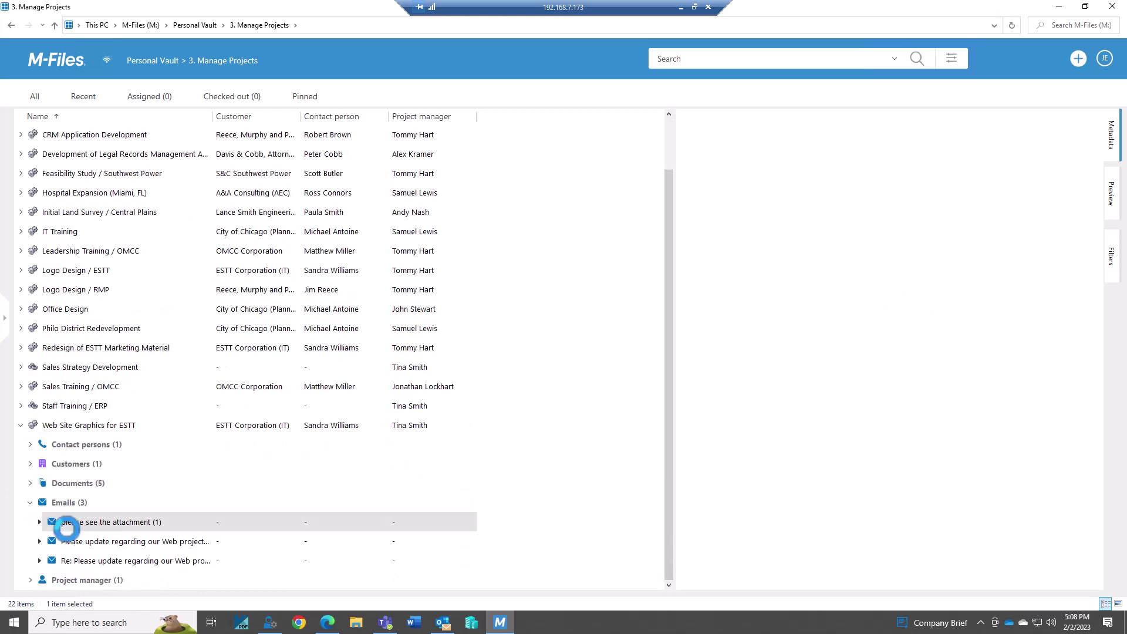
click(109, 543)
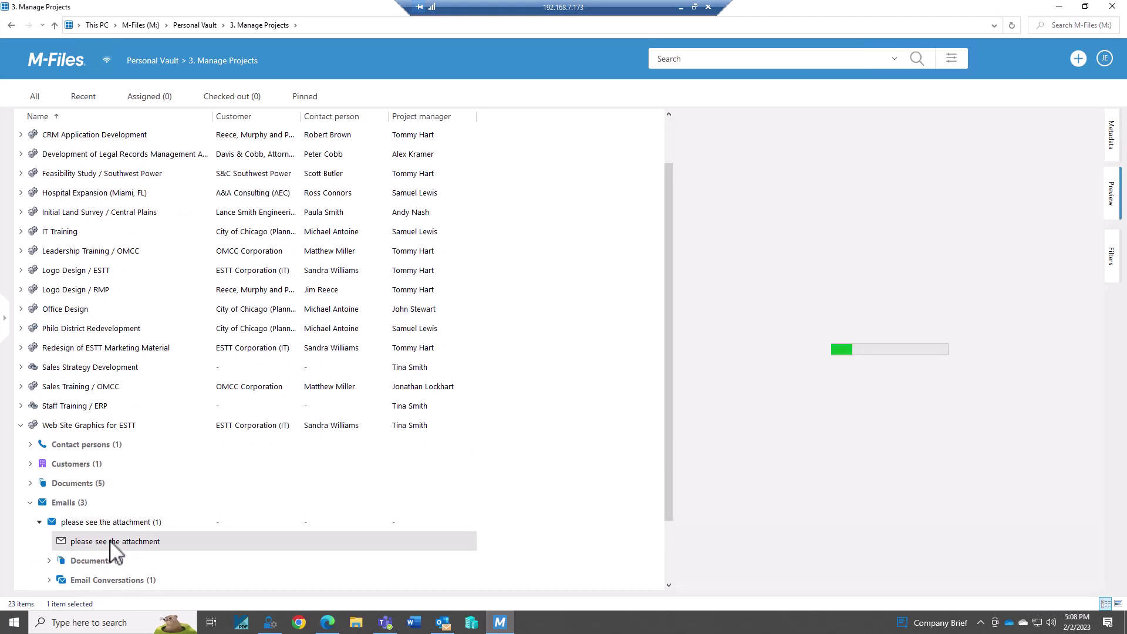
double_click(111, 541)
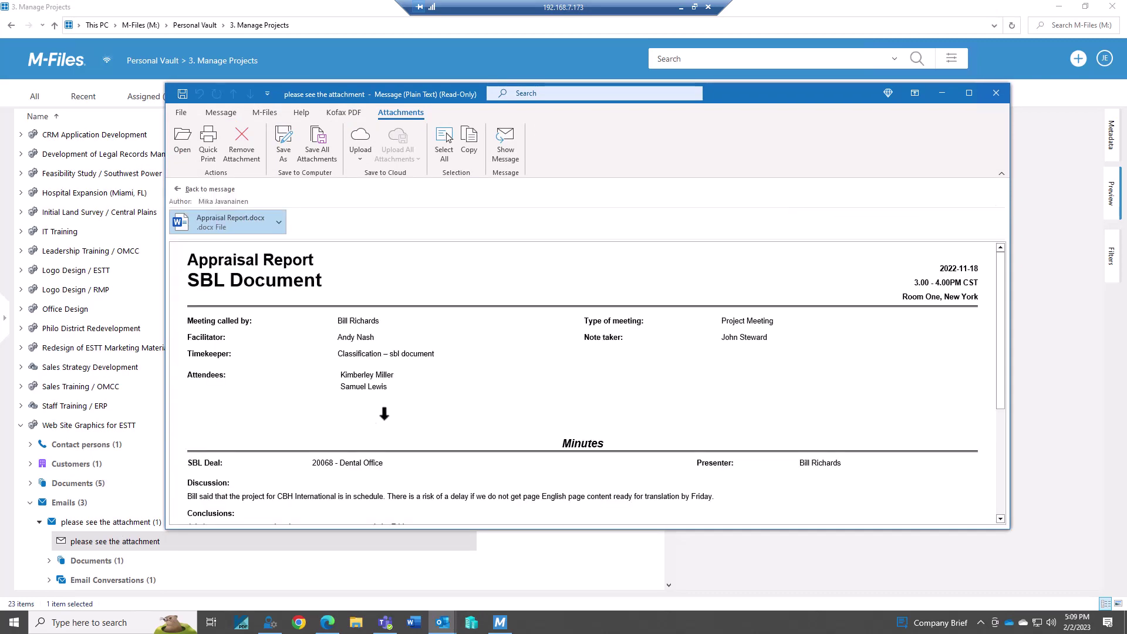
click(996, 95)
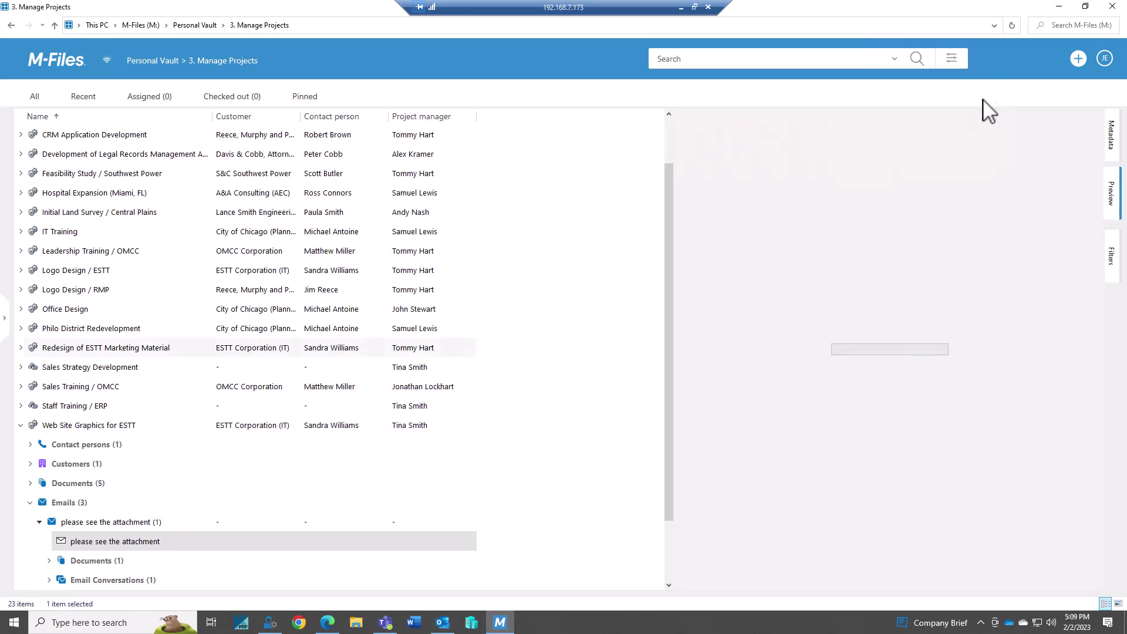
click(30, 503)
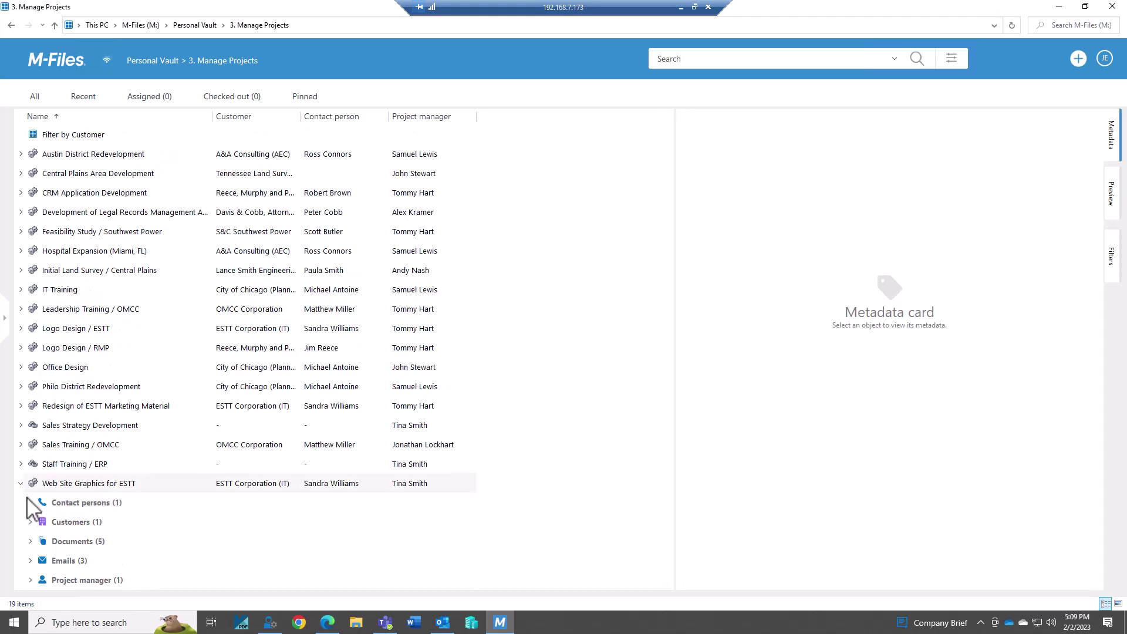
click(22, 484)
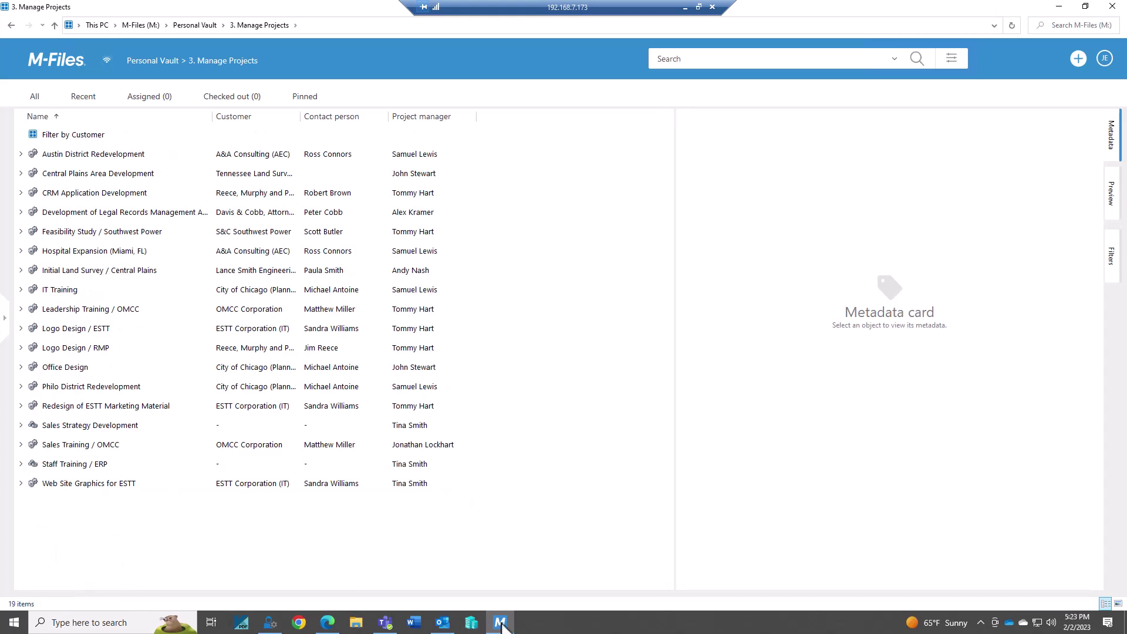
File the email's attachment to Web Site Graphics for ESTT as a version, without the metadata card
click(442, 622)
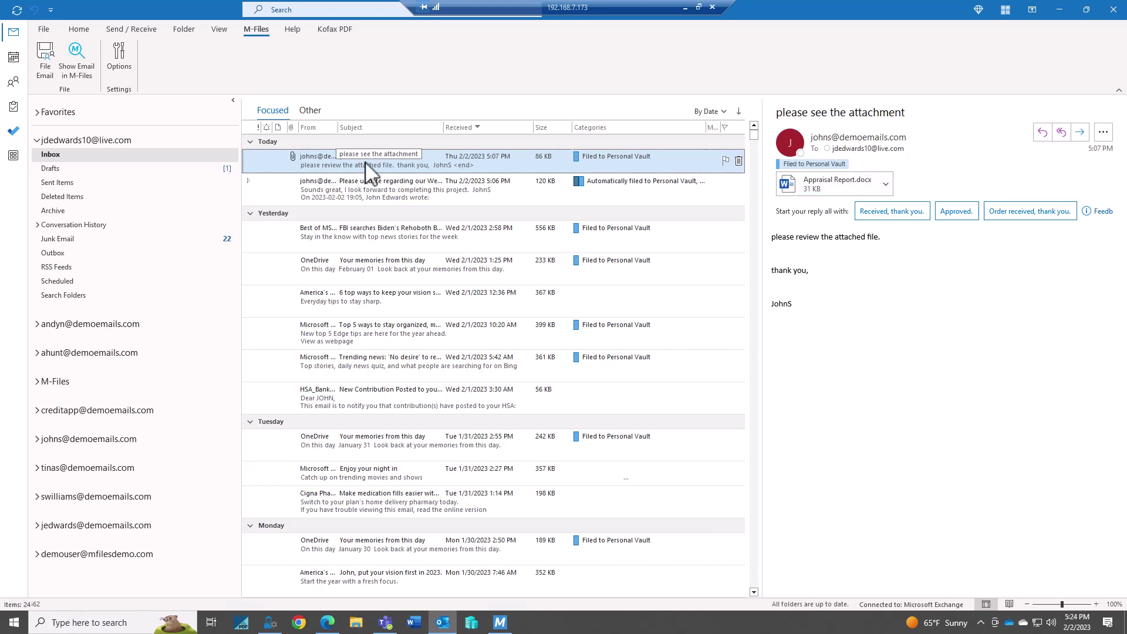
click(46, 54)
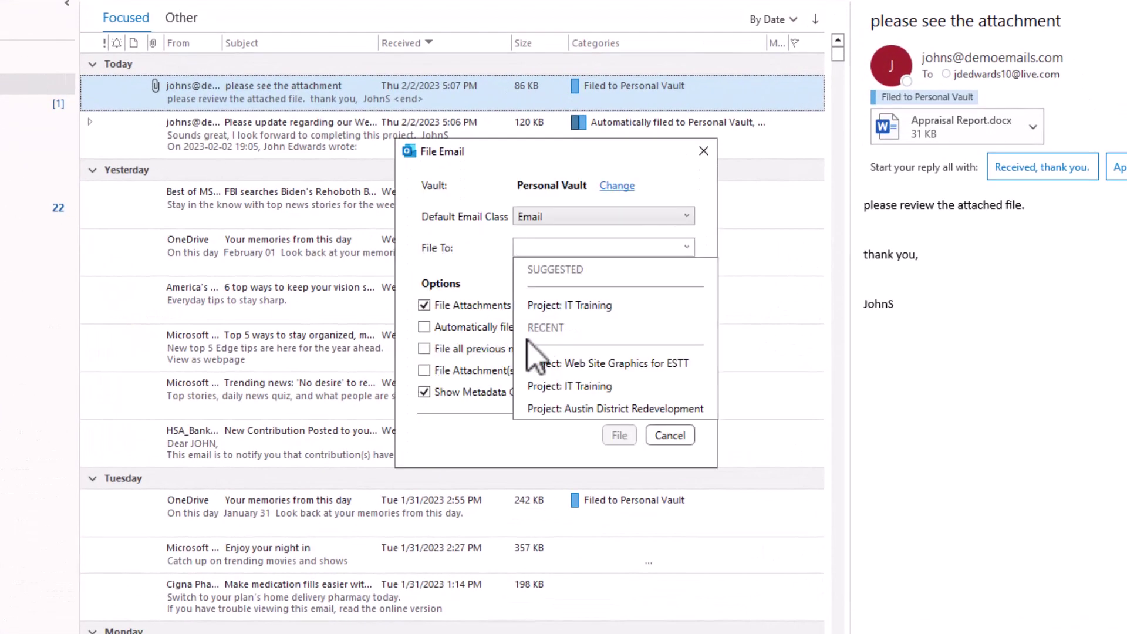
click(582, 363)
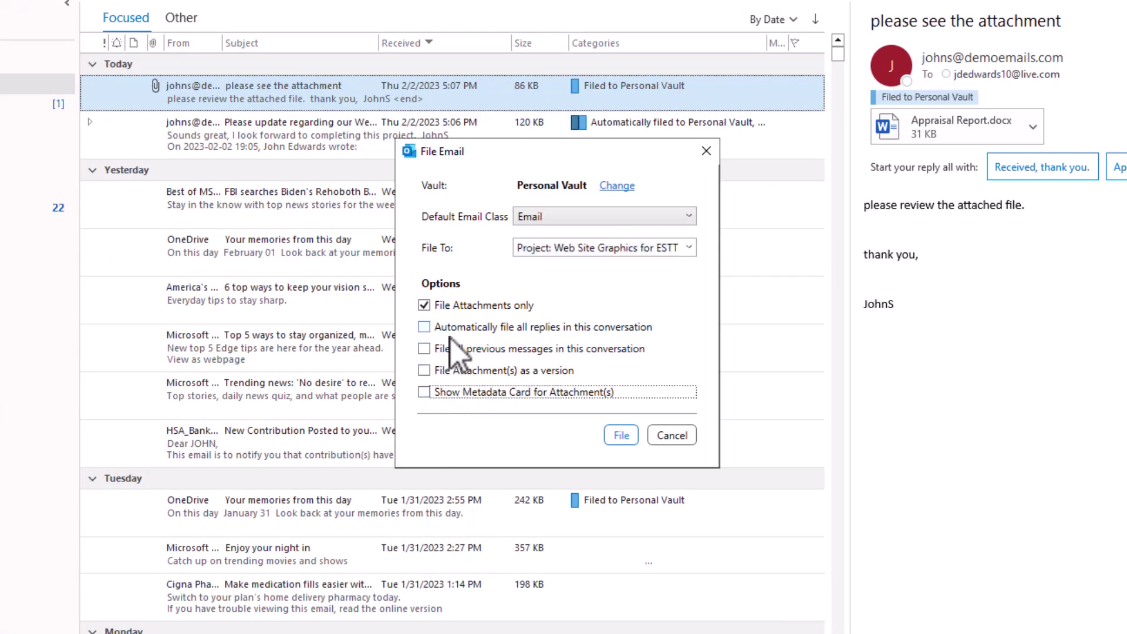
click(455, 306)
click(456, 306)
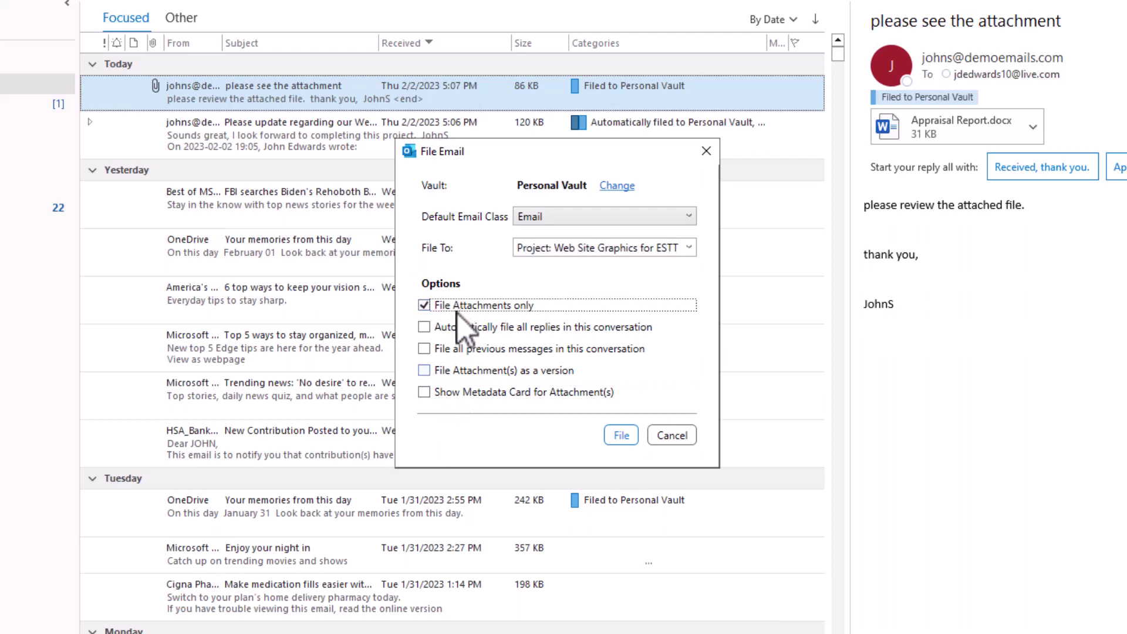
click(474, 370)
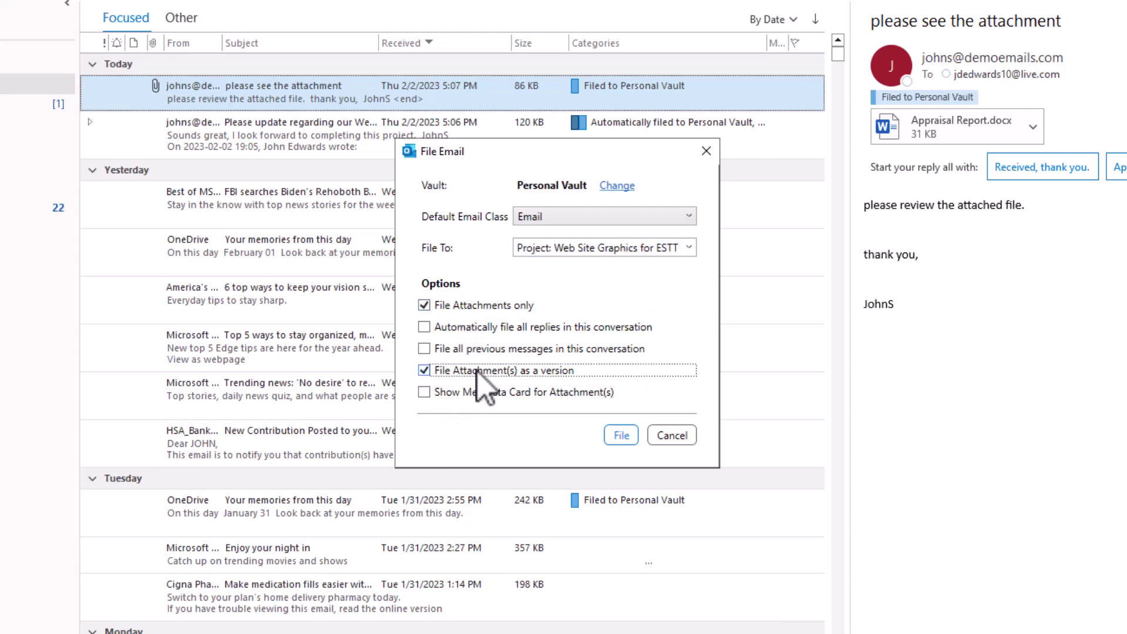
click(617, 435)
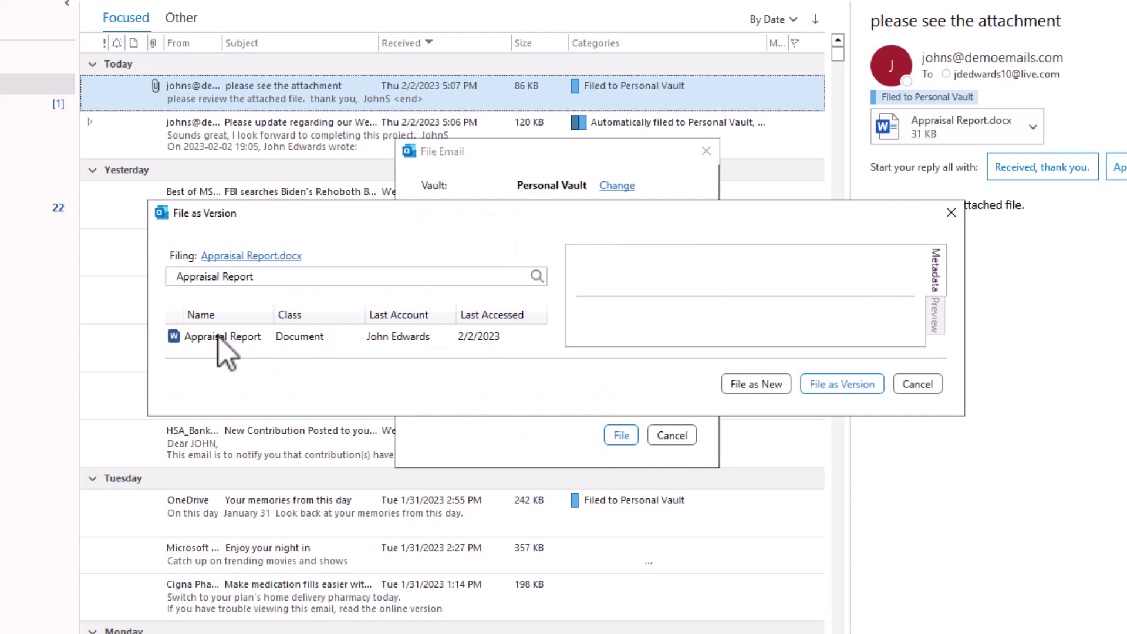
Choose the existing Appraisal Report and file Appraisal Report.docx as its new version
click(221, 336)
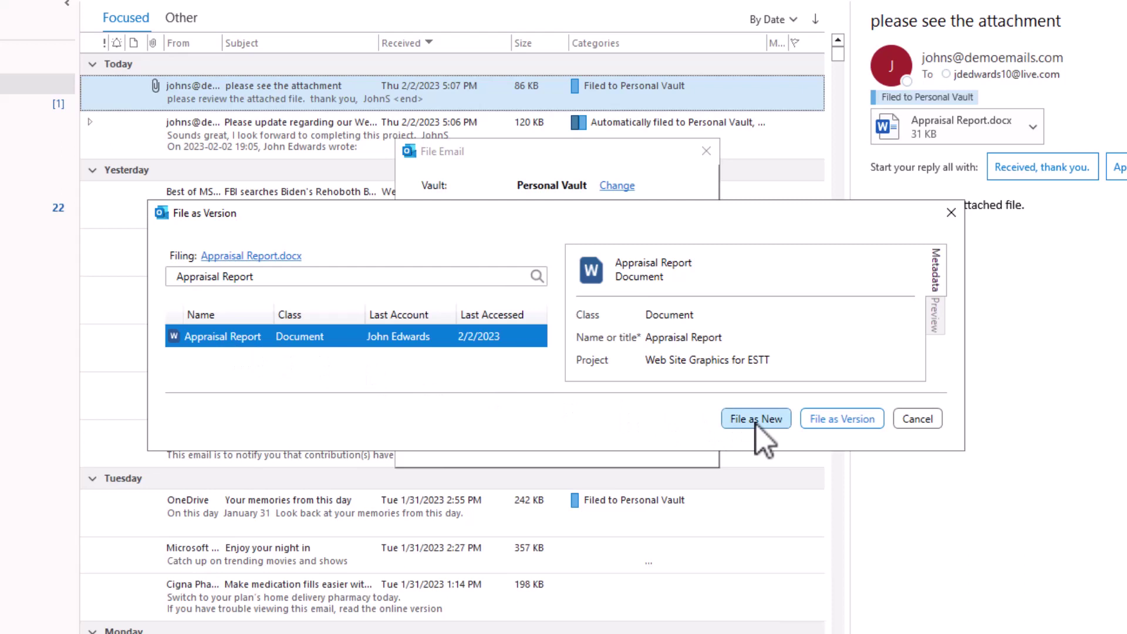
click(843, 420)
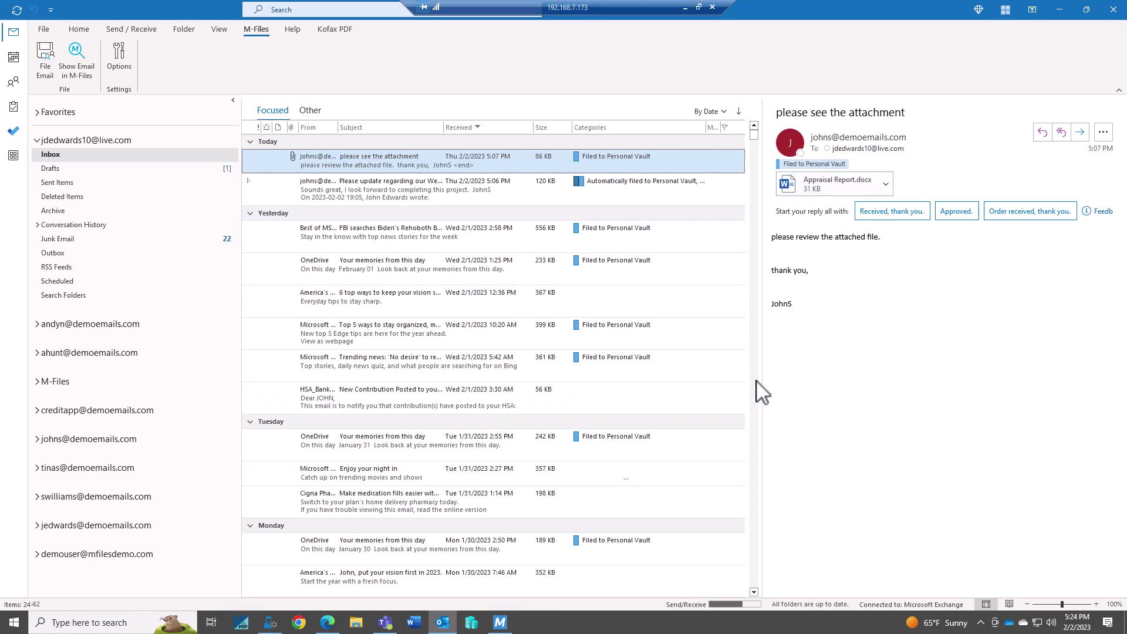
In M-Files, select Appraisal Report under Web Site Graphics for ESTT > Documents to confirm it is Version 2
click(499, 621)
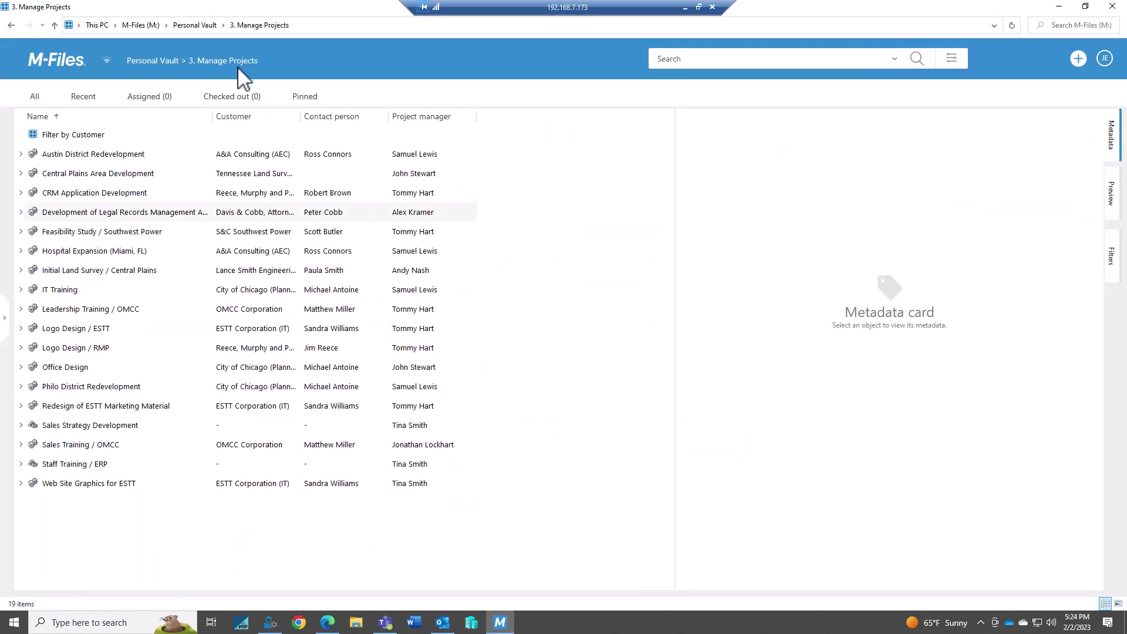
click(21, 483)
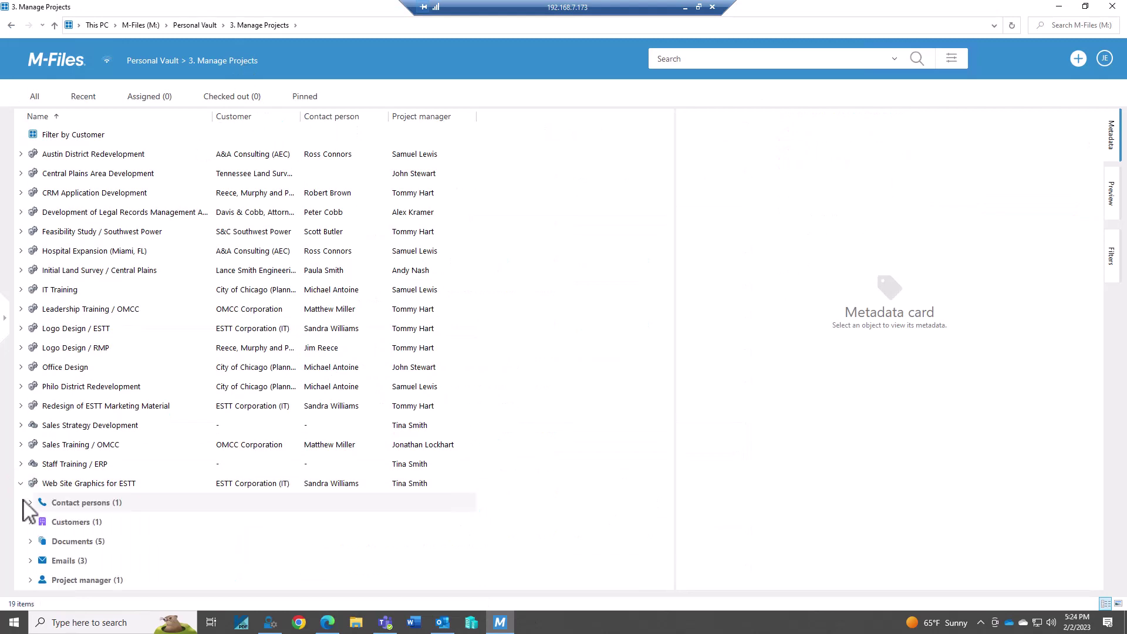
click(30, 541)
click(73, 560)
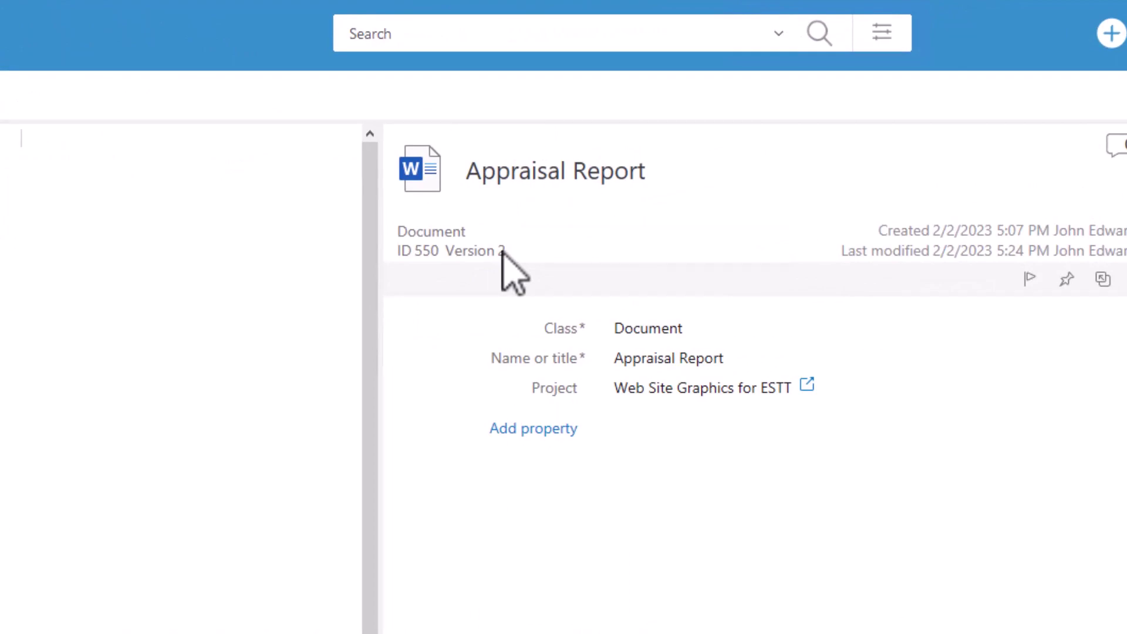
click(1056, 9)
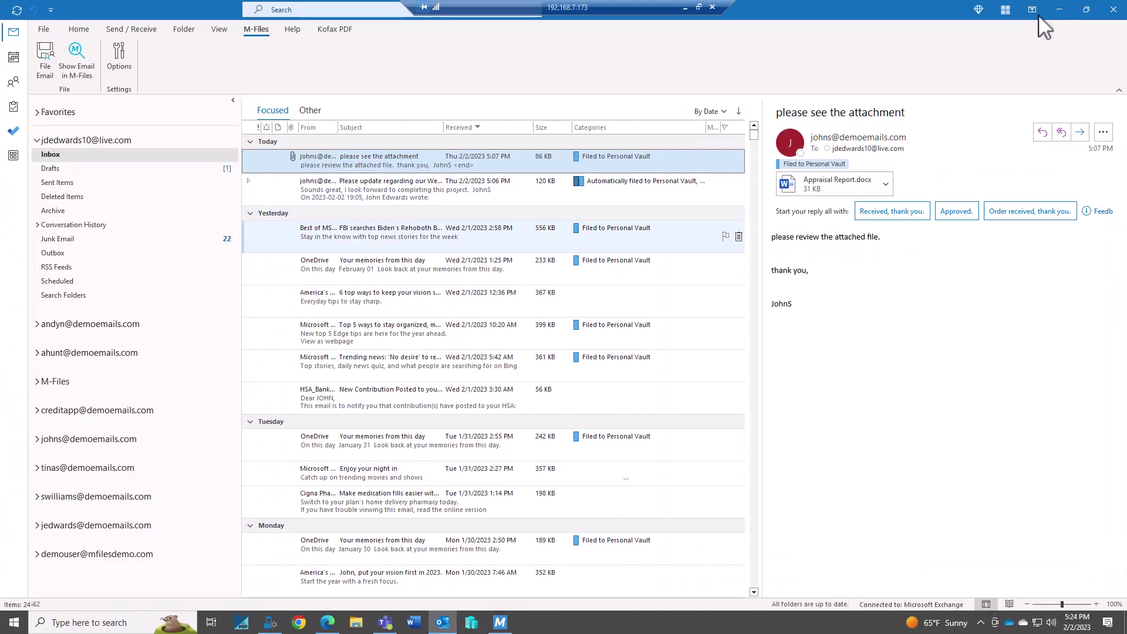